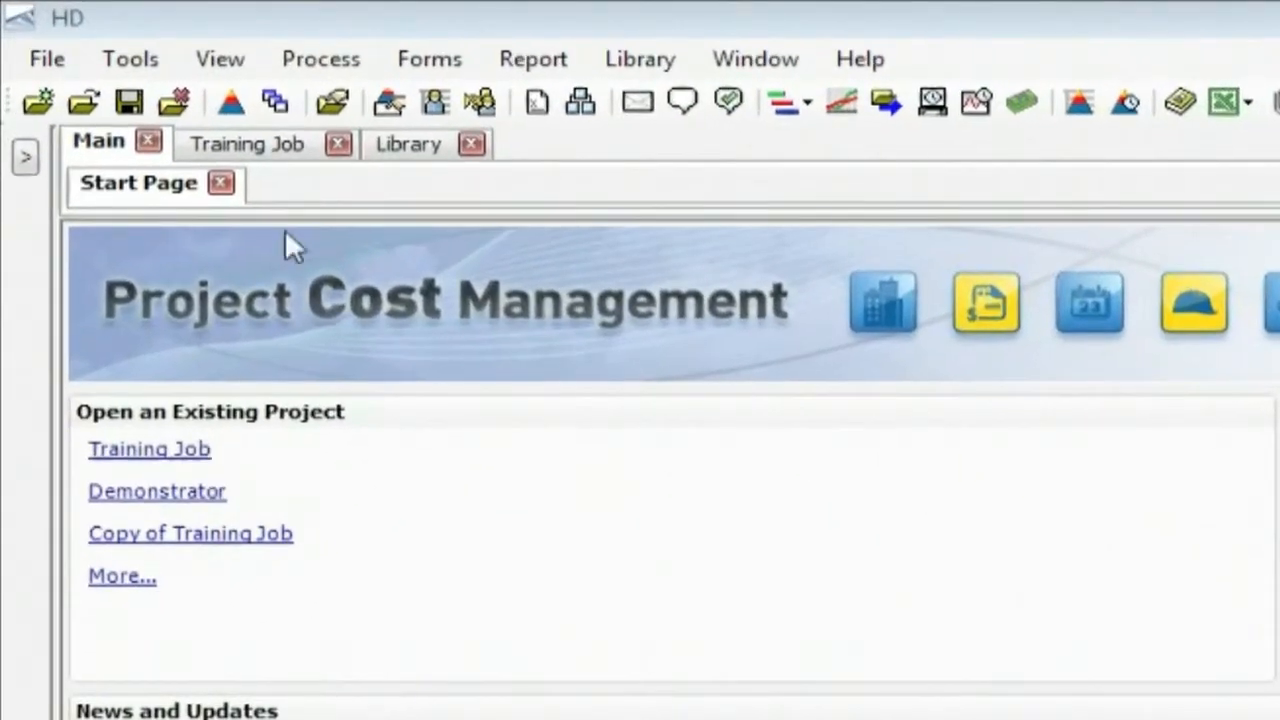
# Show the Training Job's Cost Item Record for 3.1 Excavation
pyautogui.click(248, 150)
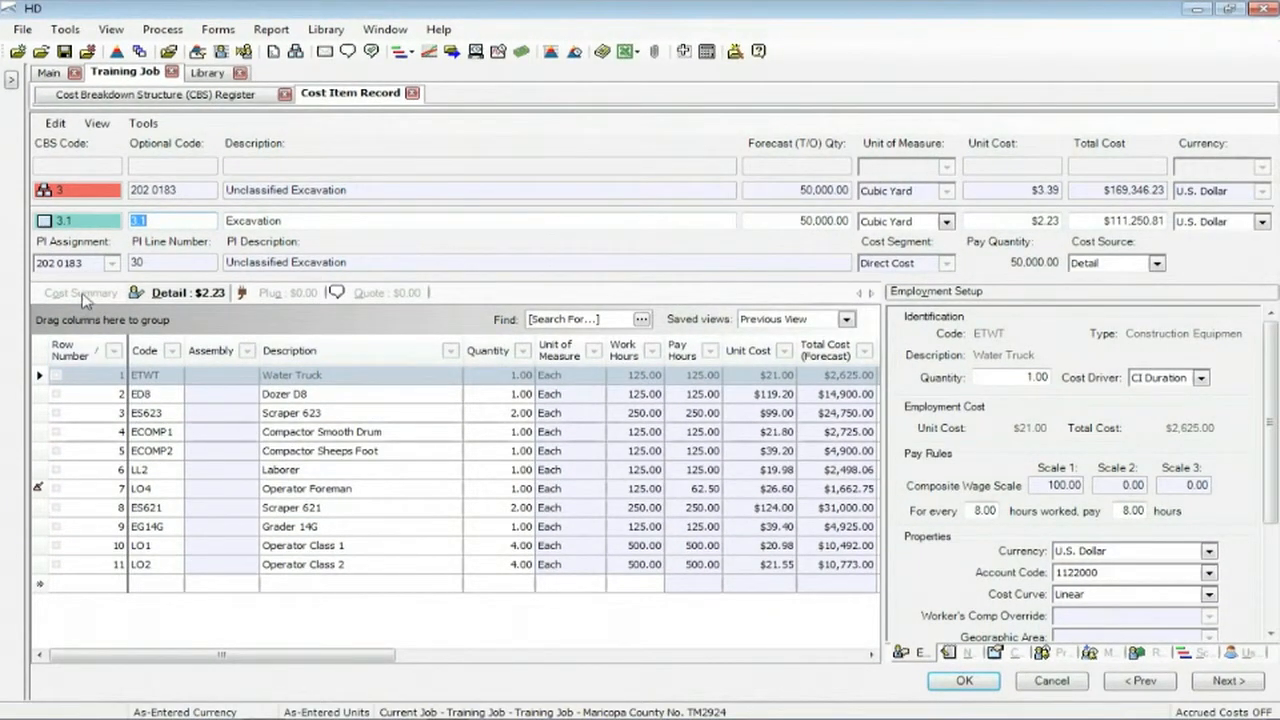
# Give Labor a -5.00 adjustment rate in the cost summary, cutting $1,271.29
pyautogui.click(82, 292)
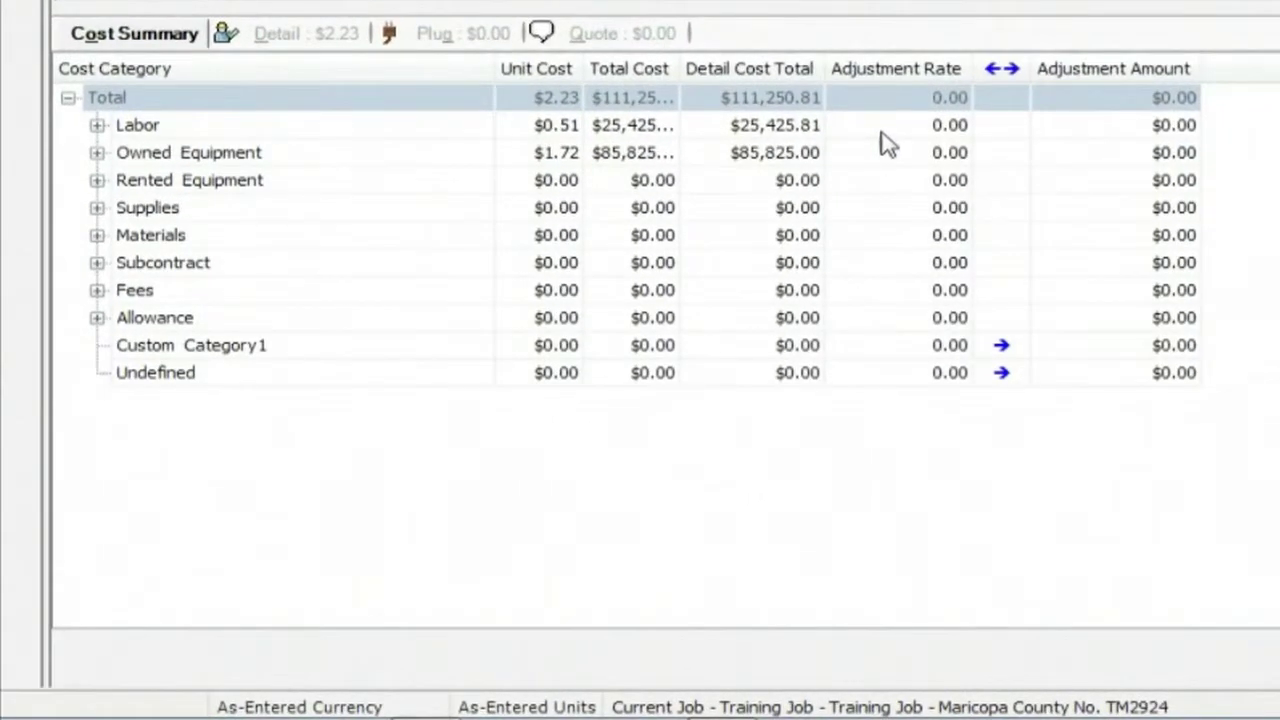
pyautogui.click(884, 125)
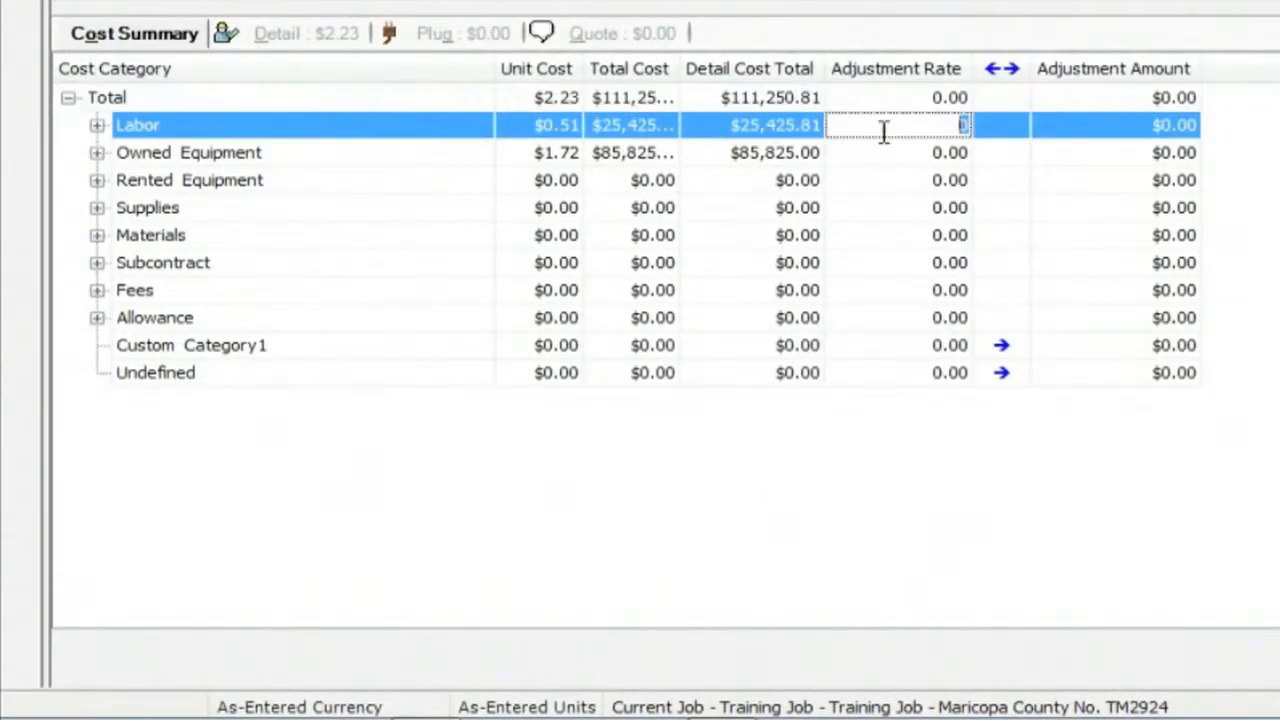
pyautogui.write('-5')
pyautogui.press('Tab')
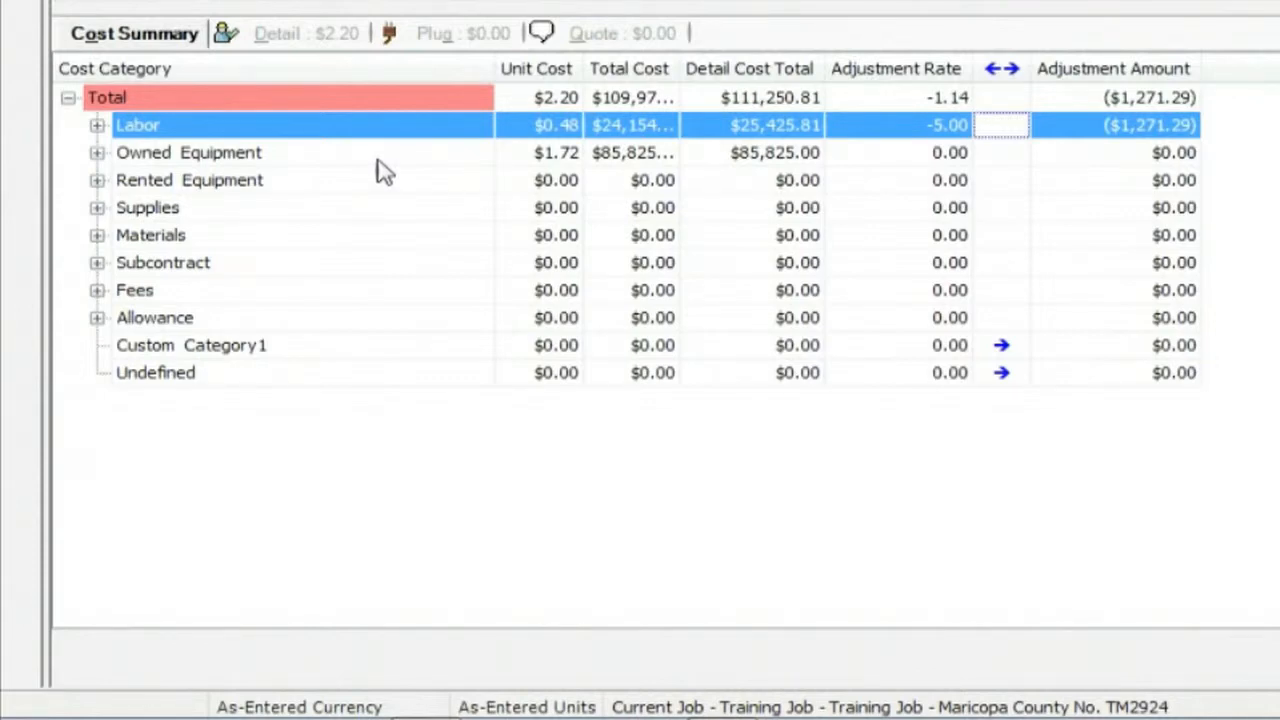
# Give O E Tires & Tracks under Owned Equipment Operation a 10.00 adjustment rate, adding $750.00
pyautogui.click(97, 152)
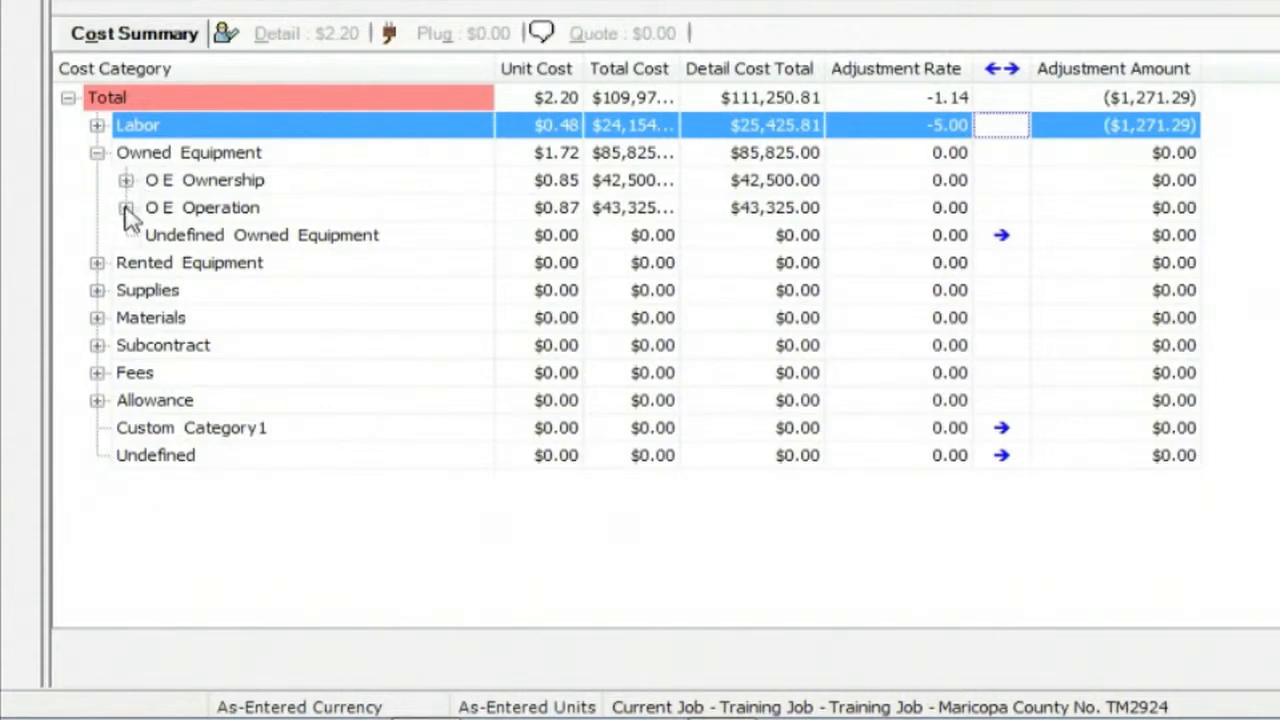
pyautogui.click(126, 208)
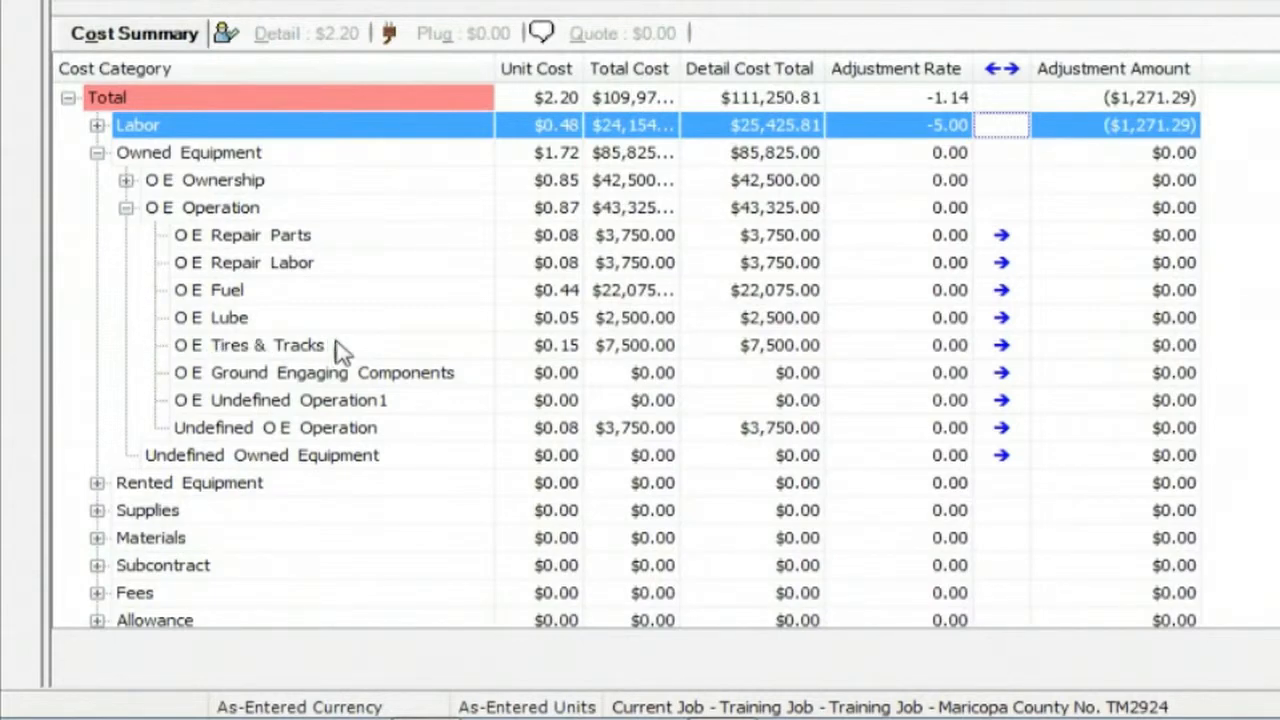
pyautogui.click(928, 345)
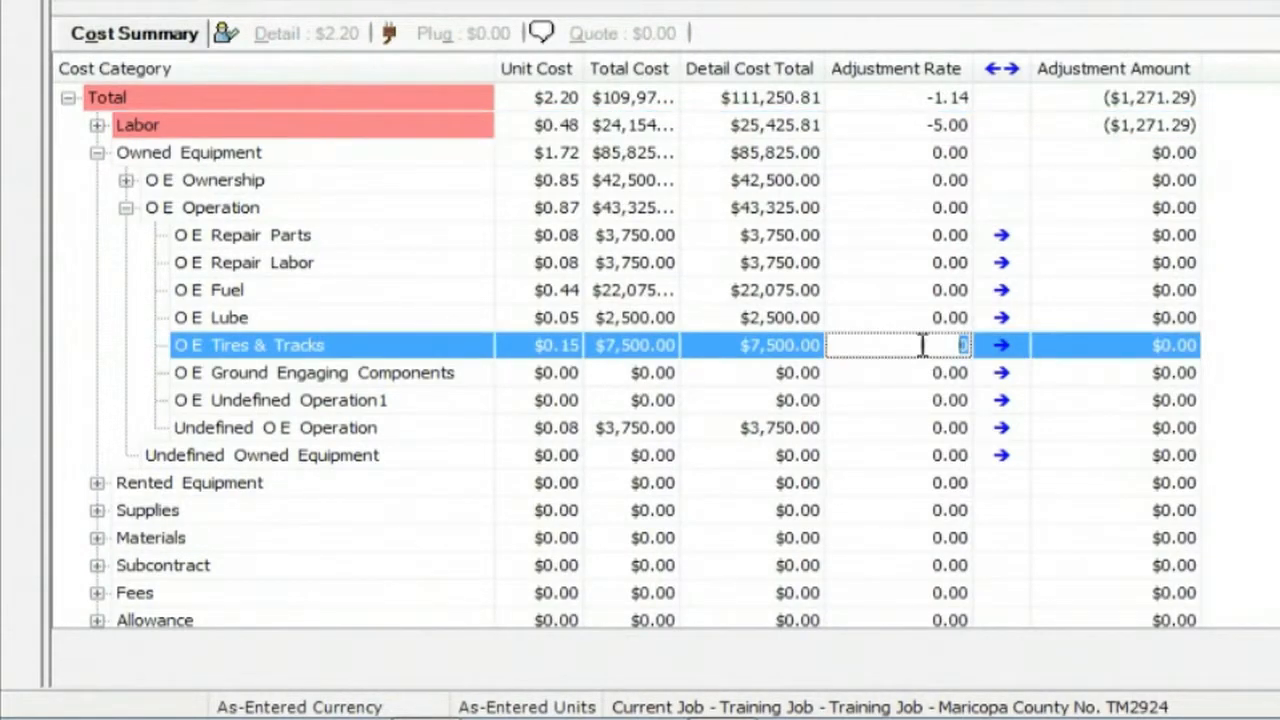
pyautogui.click(1112, 350)
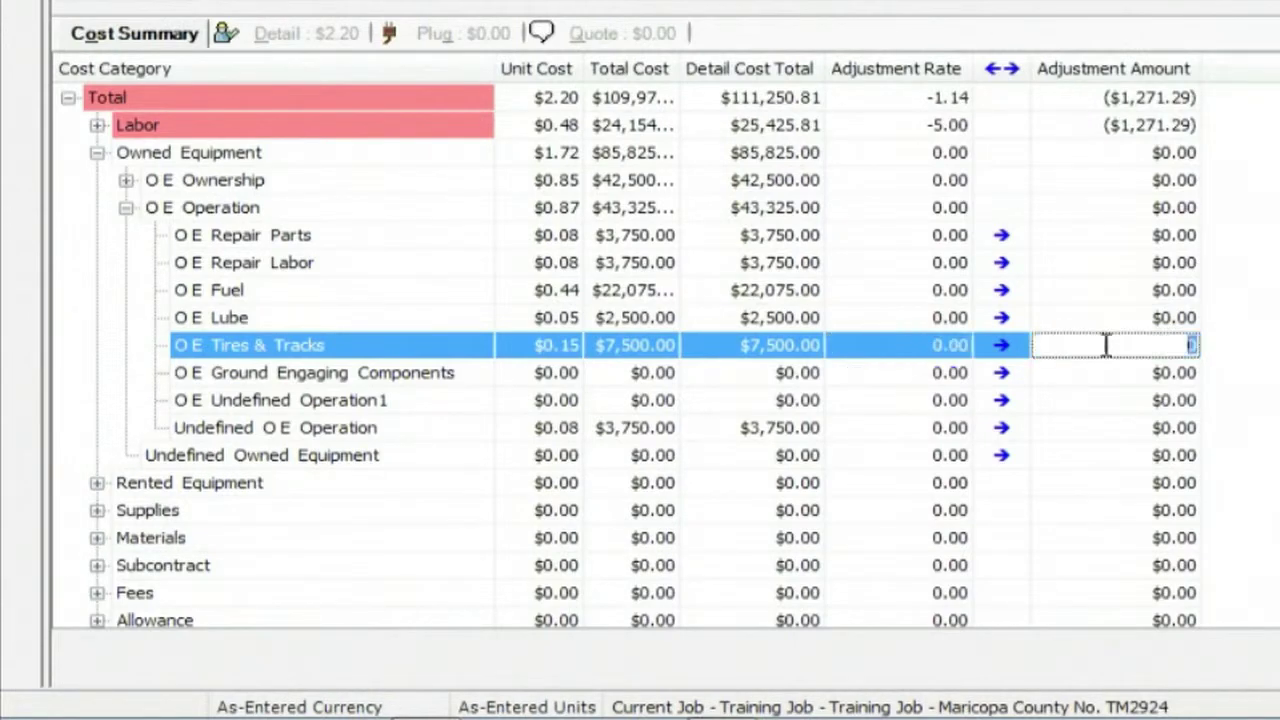
pyautogui.click(905, 350)
pyautogui.write('10')
pyautogui.press('Return')
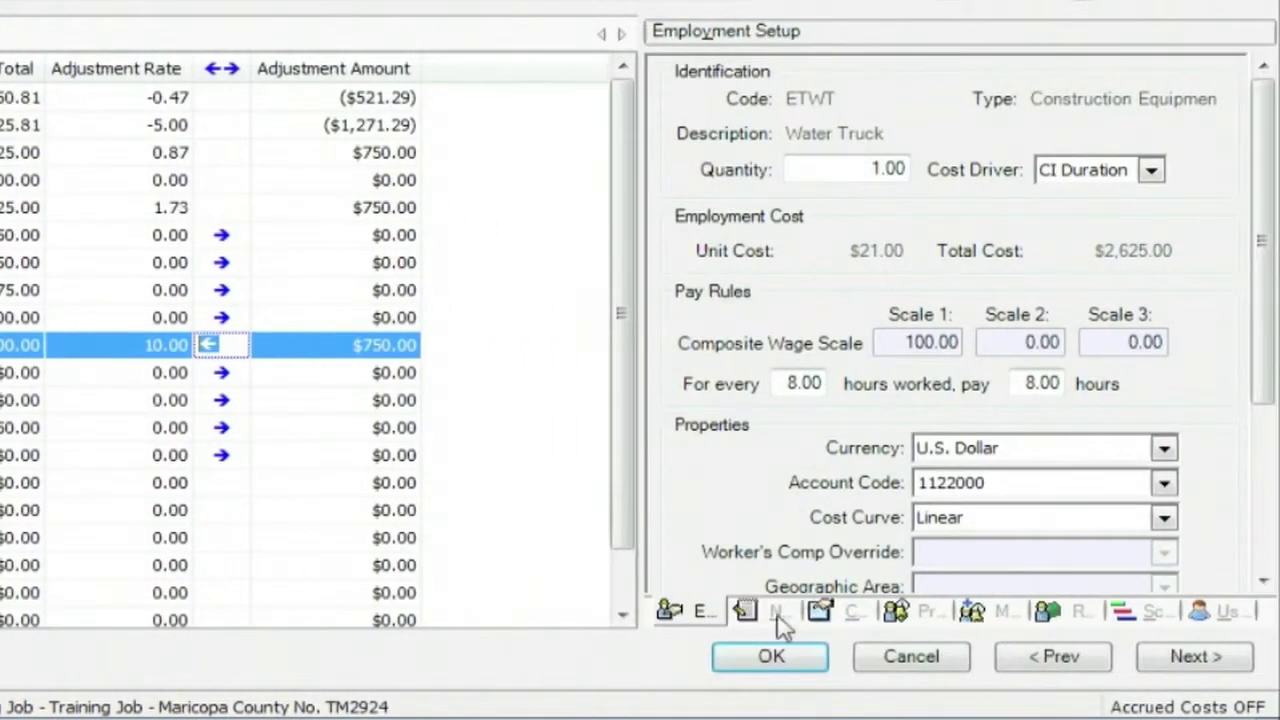
# Read the item's notes, then leave them for another setup view
pyautogui.click(880, 613)
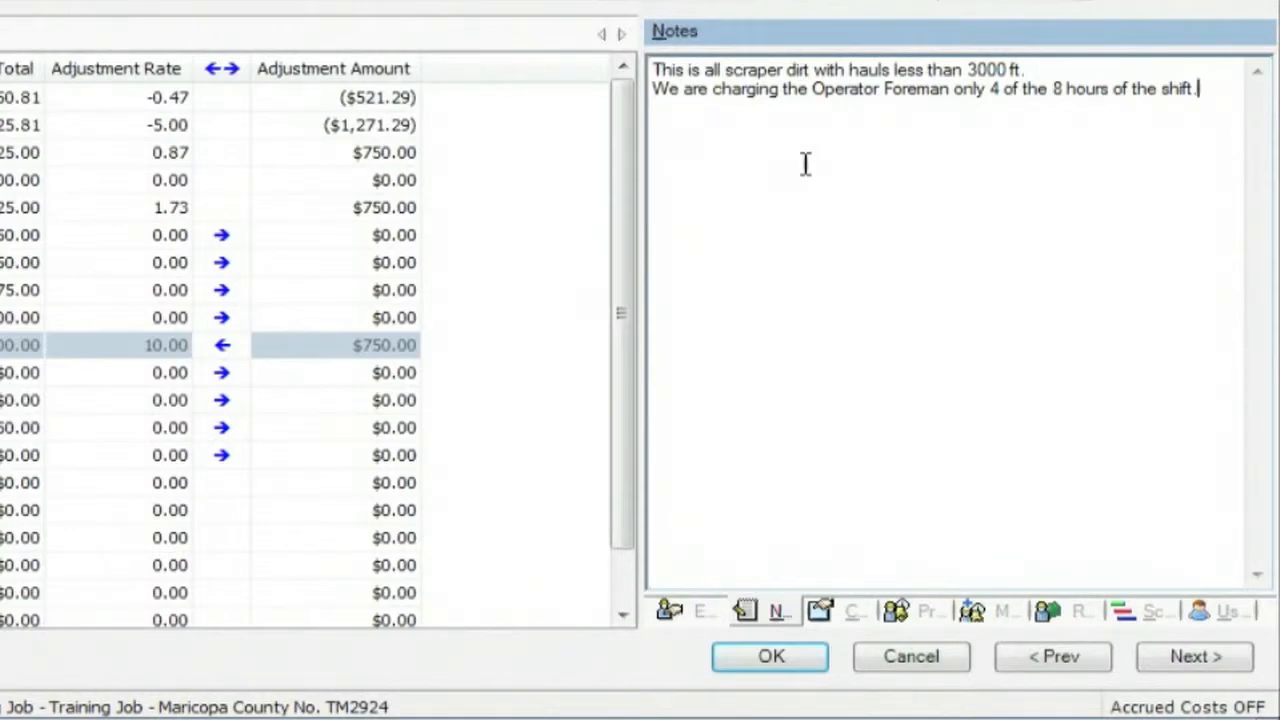
pyautogui.click(700, 612)
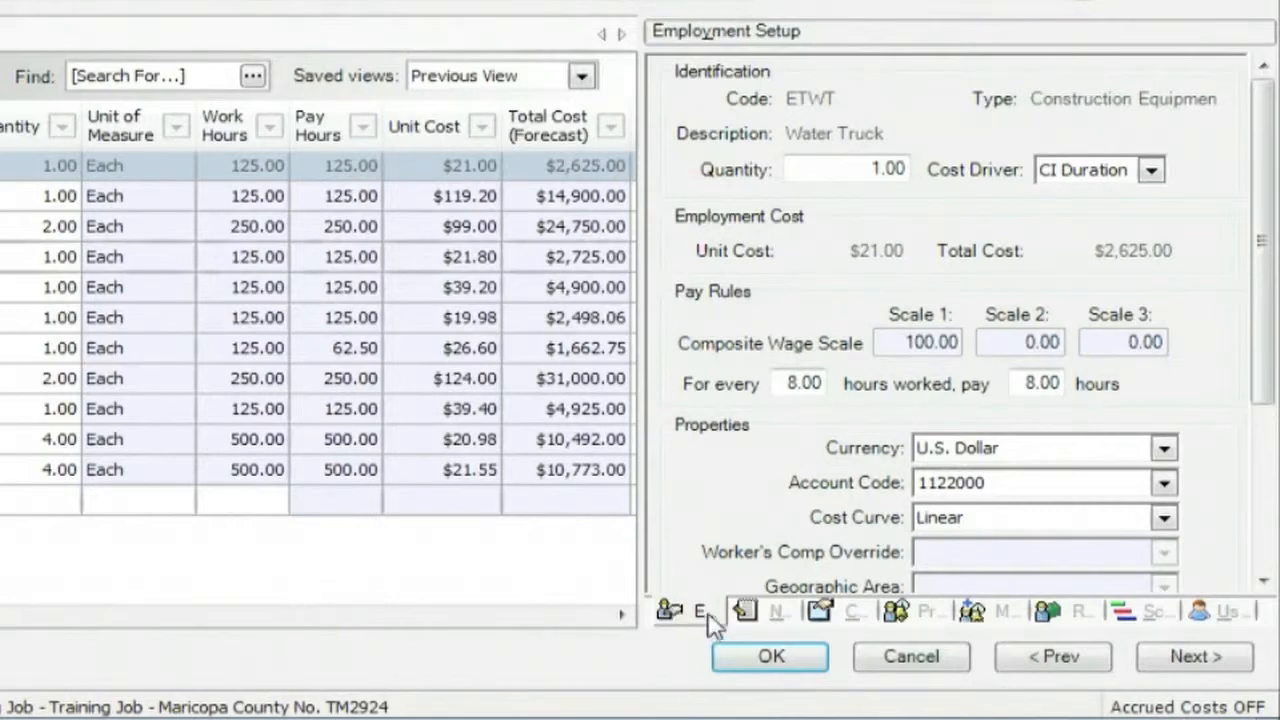
# Select the Water Truck in the employment setup and focus its quantity
pyautogui.click(708, 616)
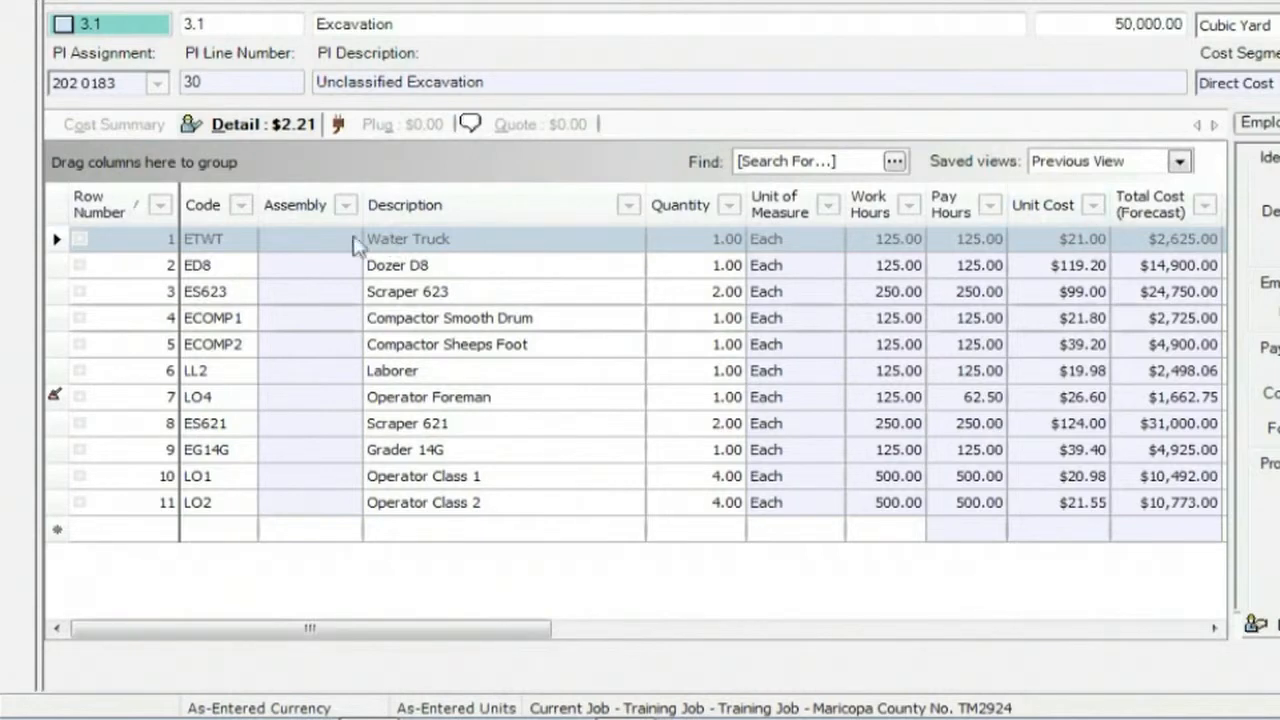
pyautogui.click(322, 245)
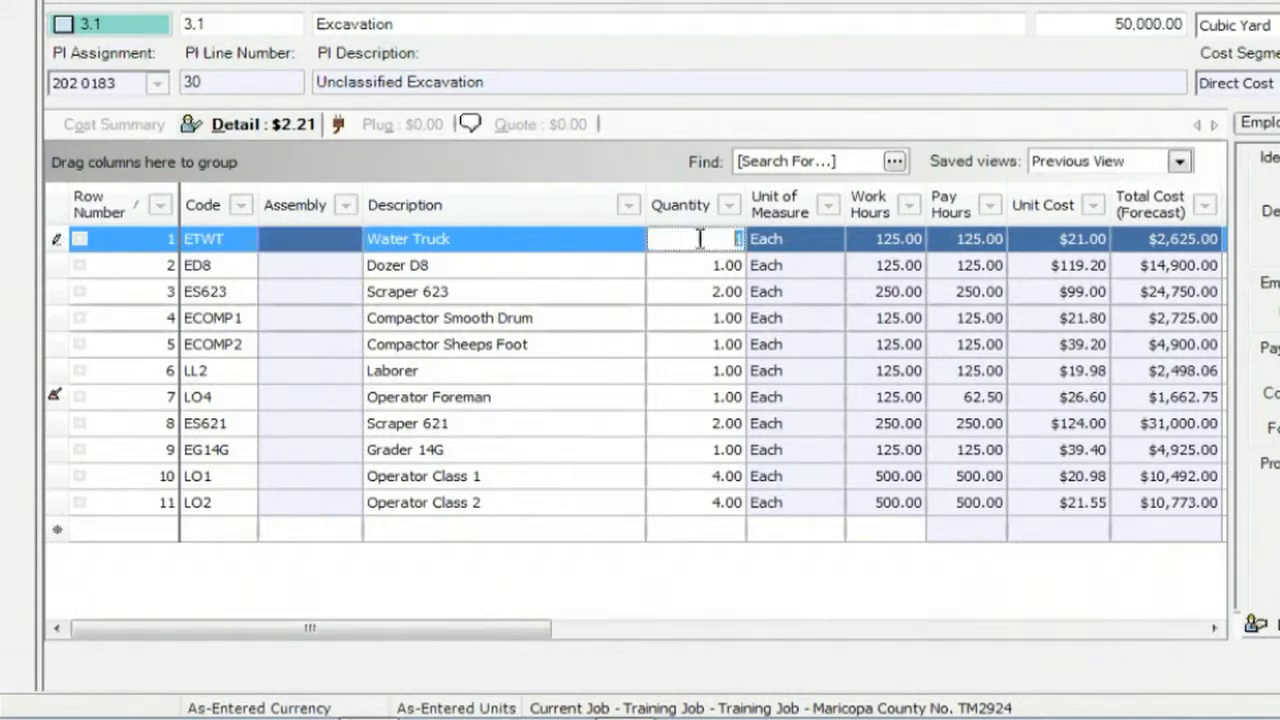
pyautogui.click(703, 244)
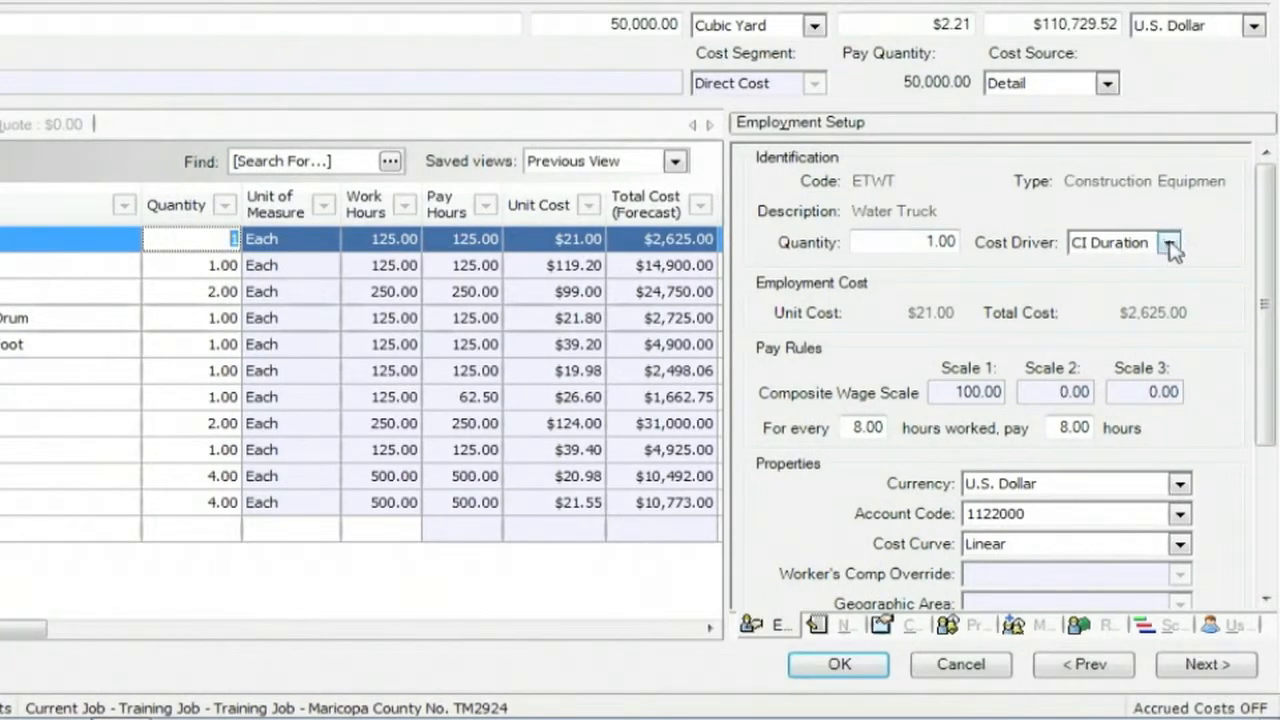
# Set the Water Truck's cost driver to CI Quantity with 50 work hours, totalling $1,050.00
pyautogui.click(1170, 243)
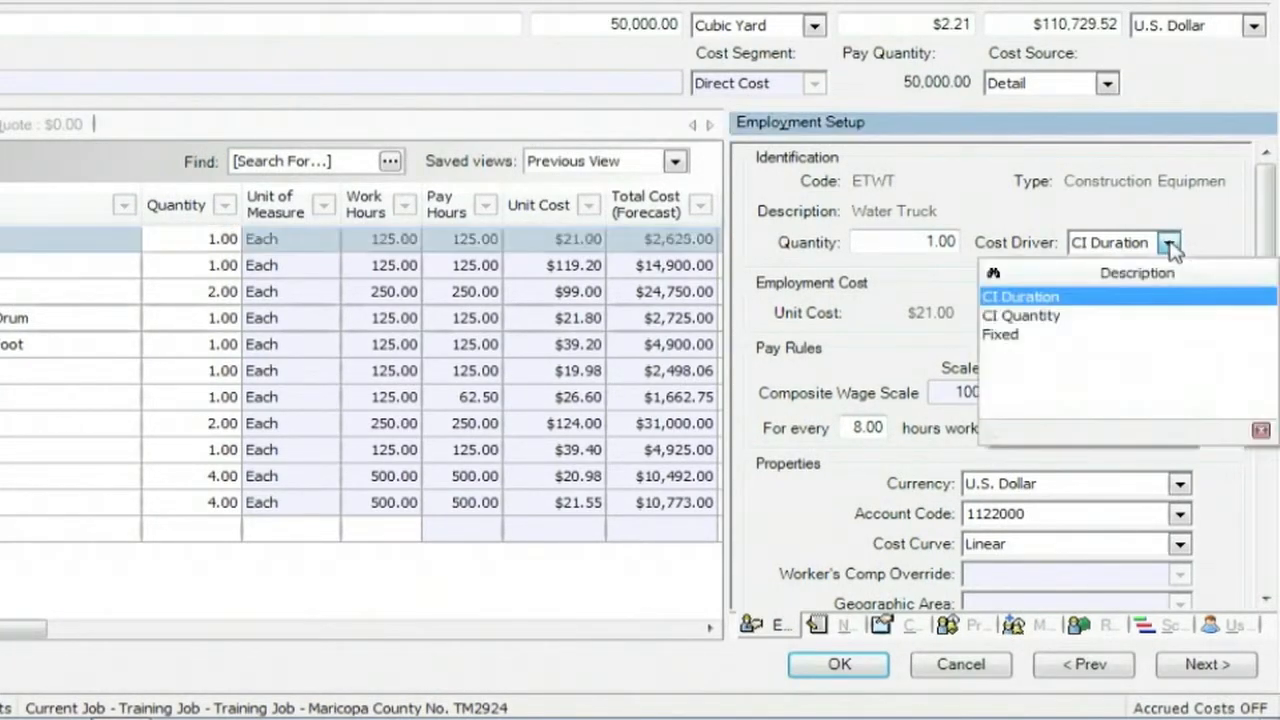
pyautogui.click(1032, 322)
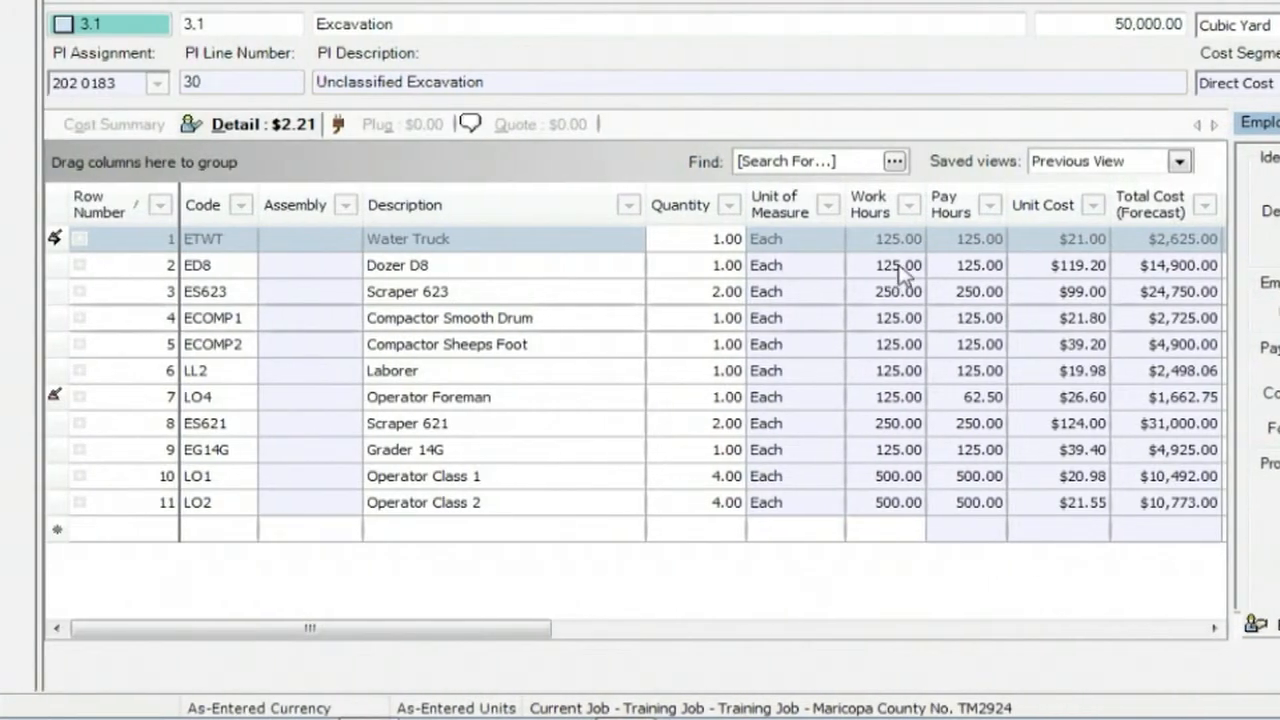
pyautogui.doubleClick(898, 240)
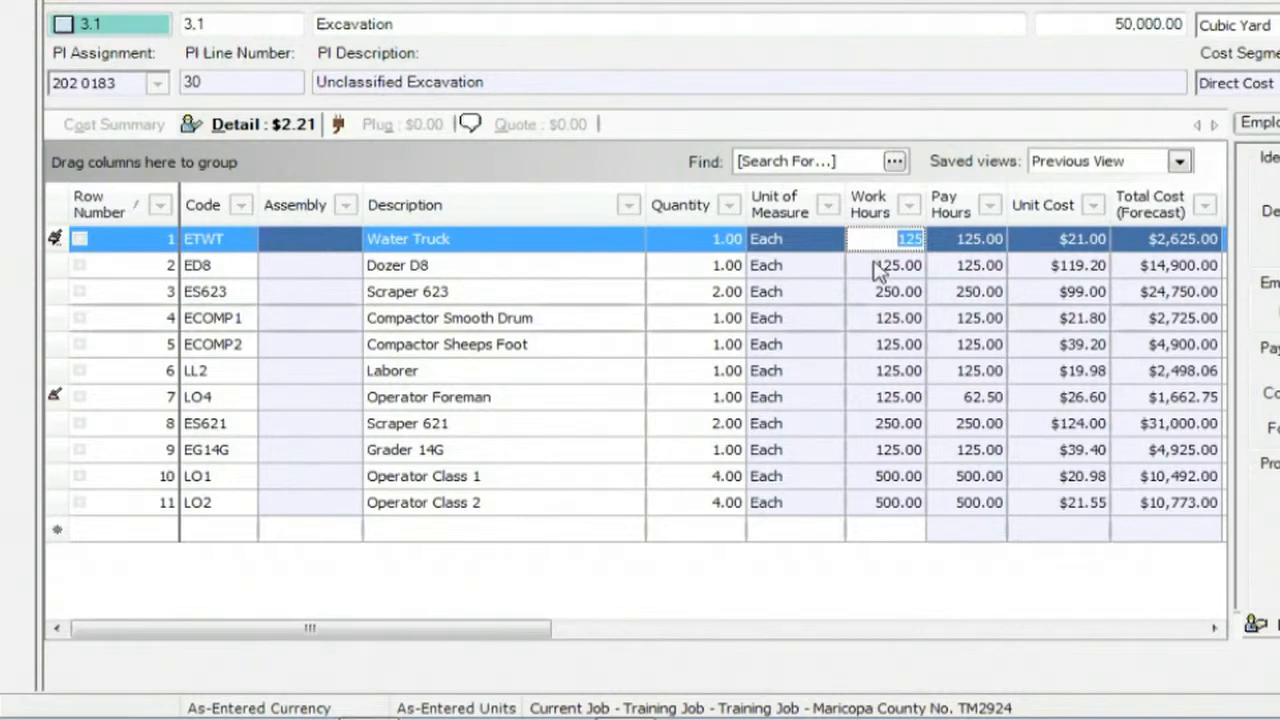
pyautogui.write('50')
pyautogui.press('Tab')
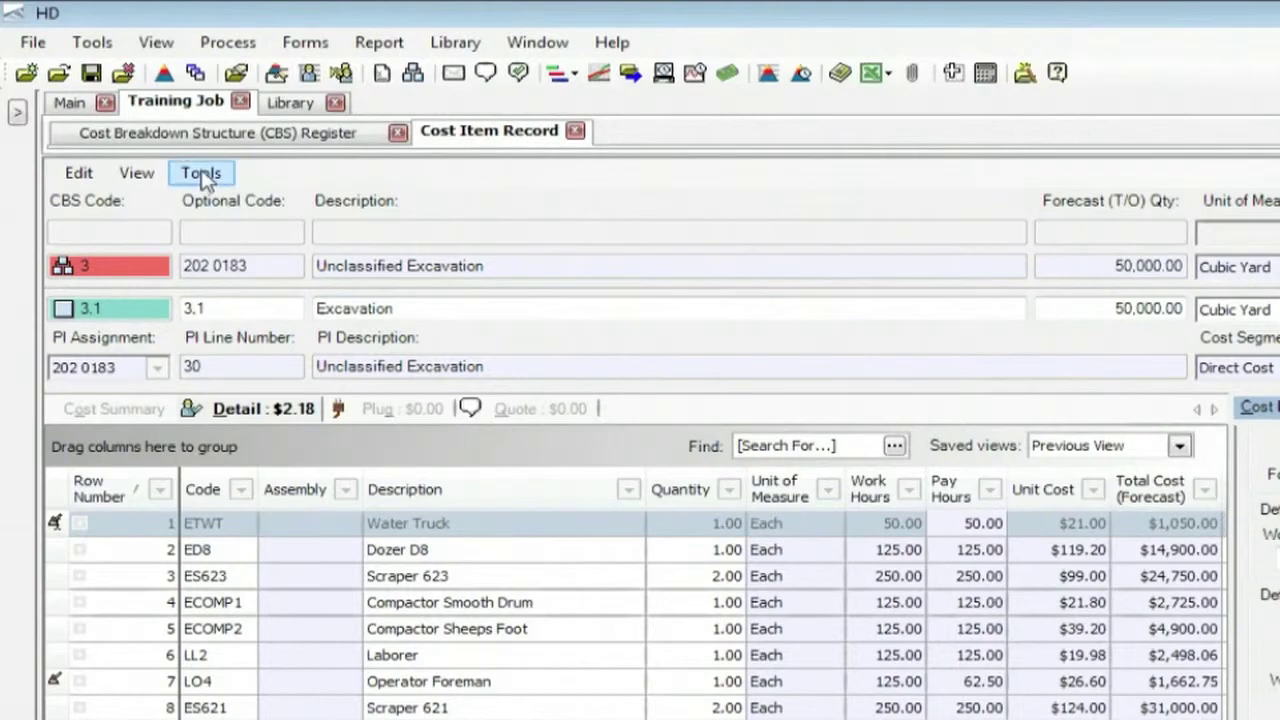
# Show the Cost Item Record Tools menu with the Trench and Shift / Rate calculators
pyautogui.click(207, 178)
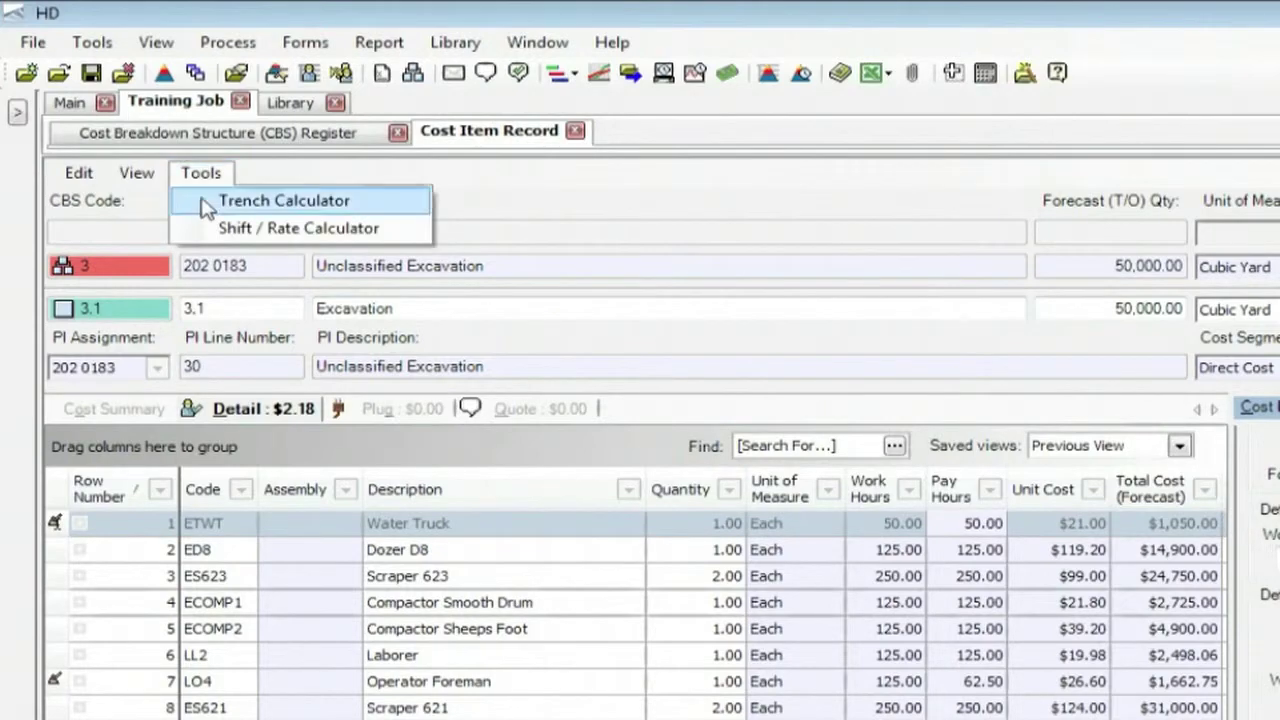
# Start the Shift / Rate Calculator, cancel saving it, and show the saved calculators library
pyautogui.click(407, 232)
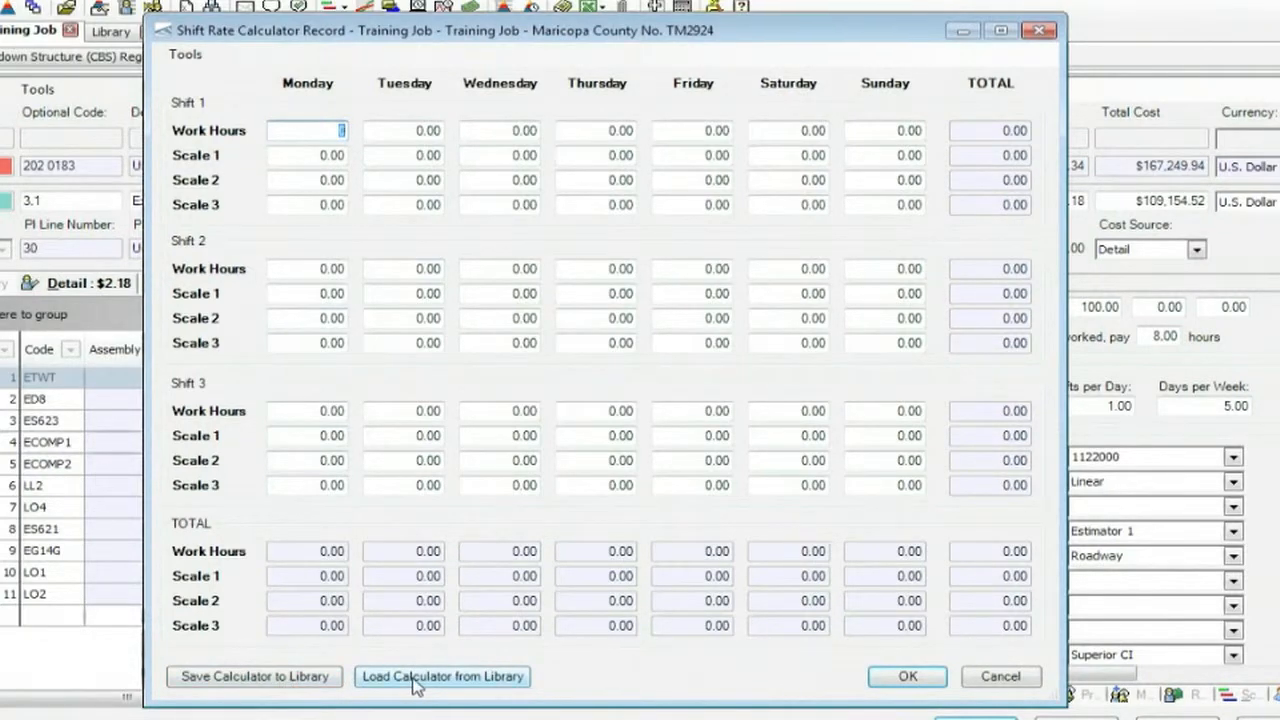
pyautogui.click(282, 683)
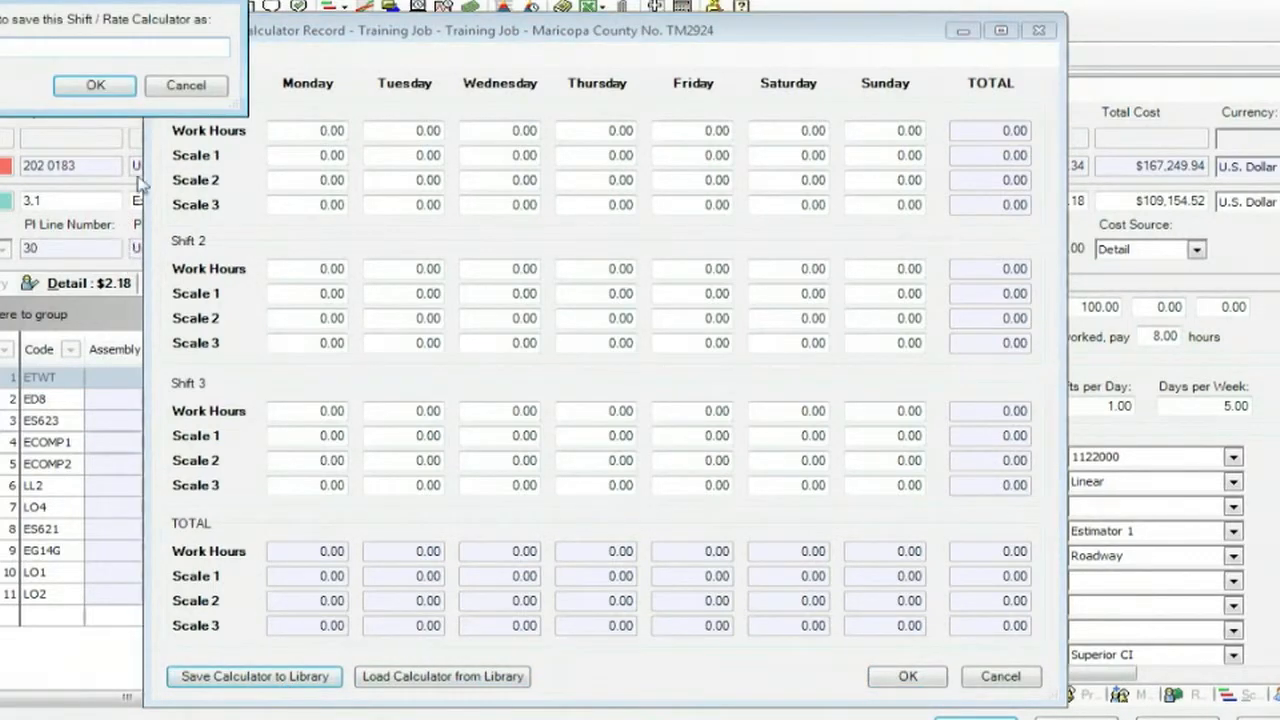
pyautogui.click(186, 85)
pyautogui.click(425, 678)
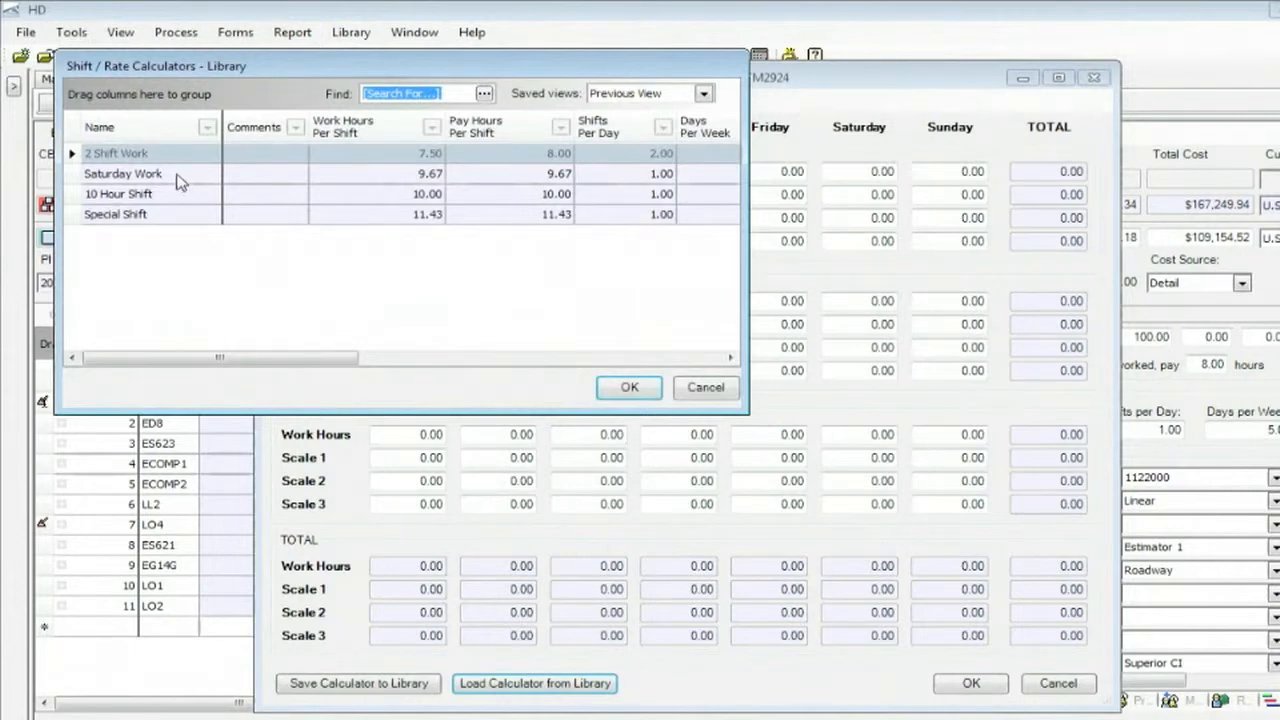
# Load the Saturday Work shift: 9.67-hour shifts, six days per week, wage scale 68.9655
pyautogui.click(181, 180)
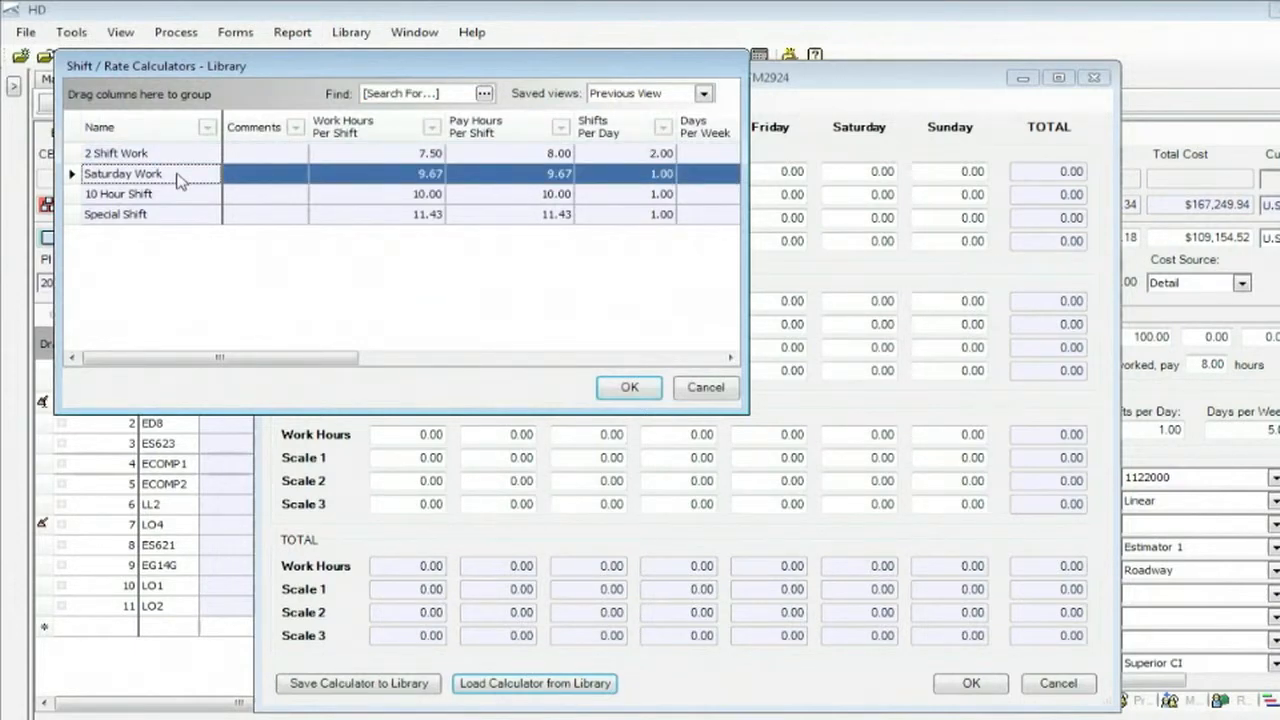
pyautogui.click(628, 387)
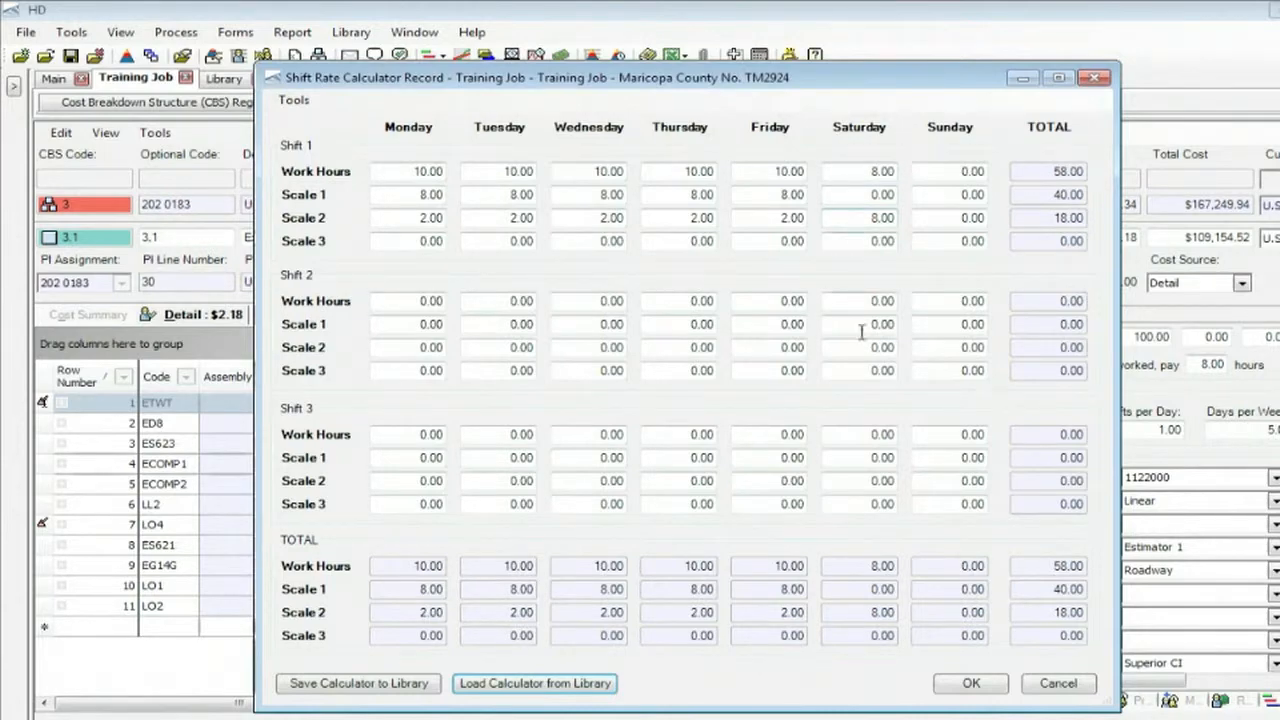
pyautogui.click(969, 683)
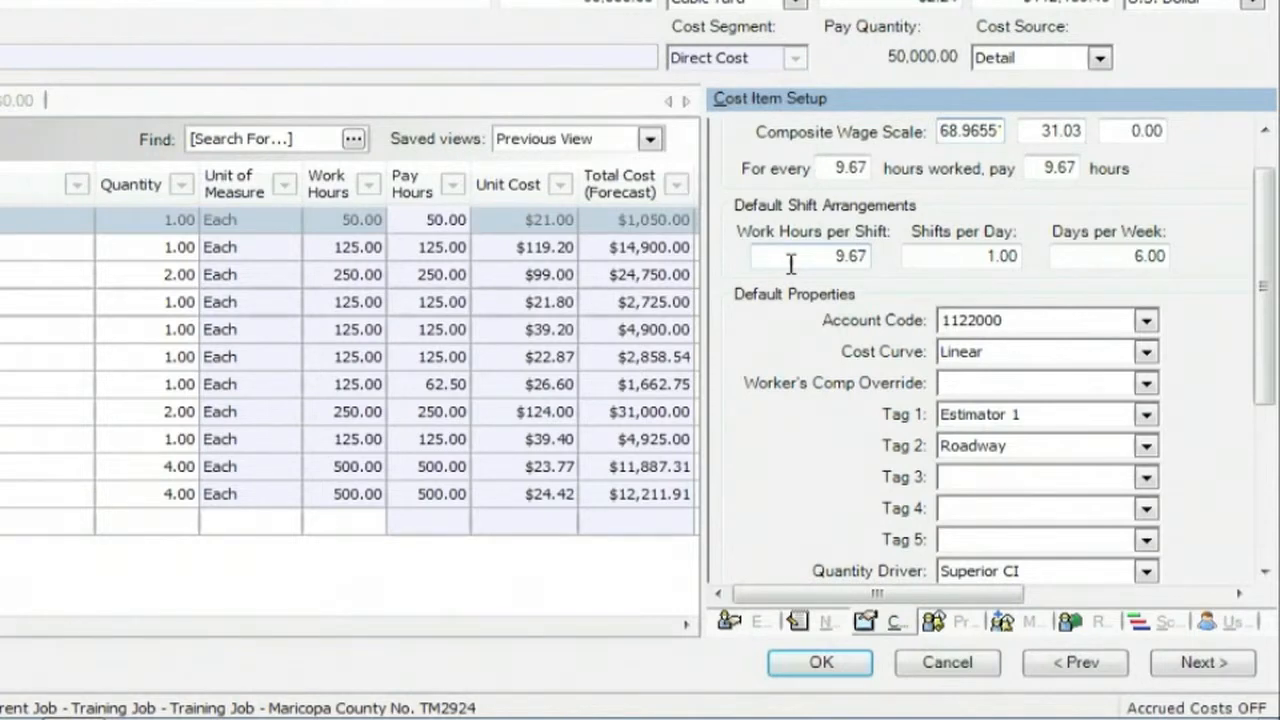
# Show item 3.1's production figures: 12.93 shifts, 125 hours, 400 cubic yards per hour
pyautogui.click(960, 622)
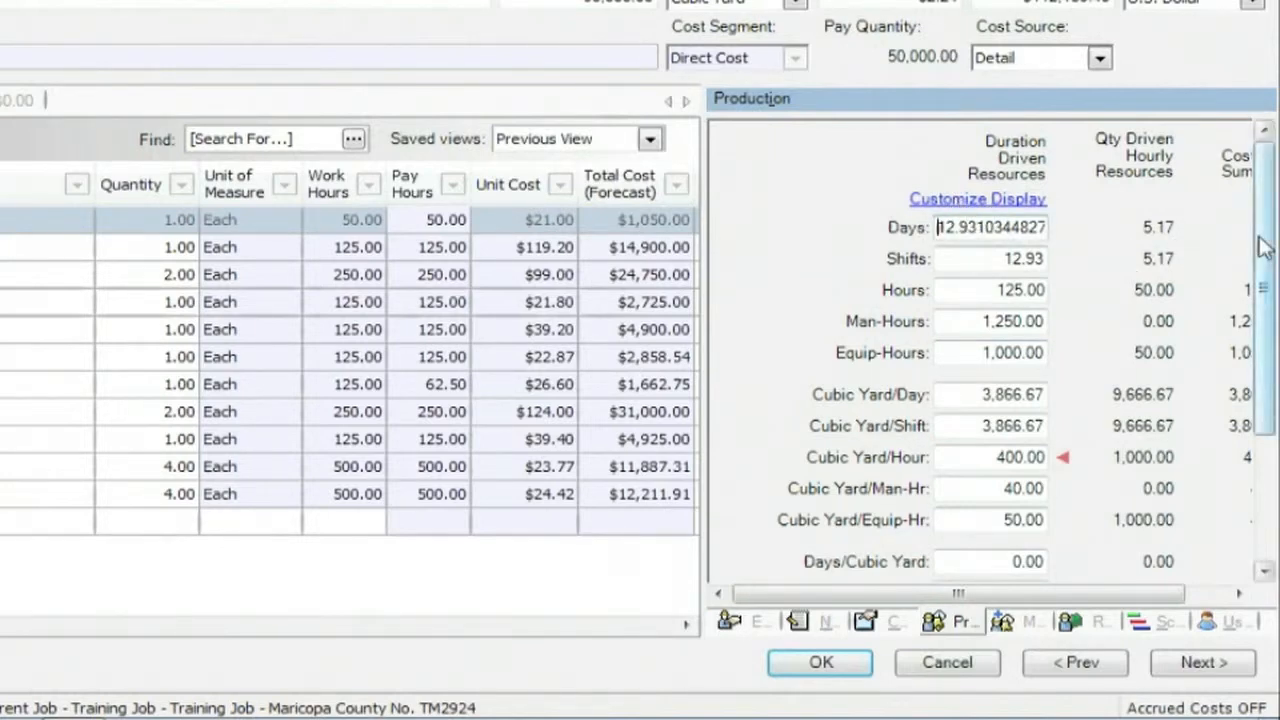
pyautogui.moveTo(1268, 240)
pyautogui.mouseDown()
pyautogui.moveTo(1268, 330)
pyautogui.moveTo(1268, 215)
pyautogui.mouseUp()
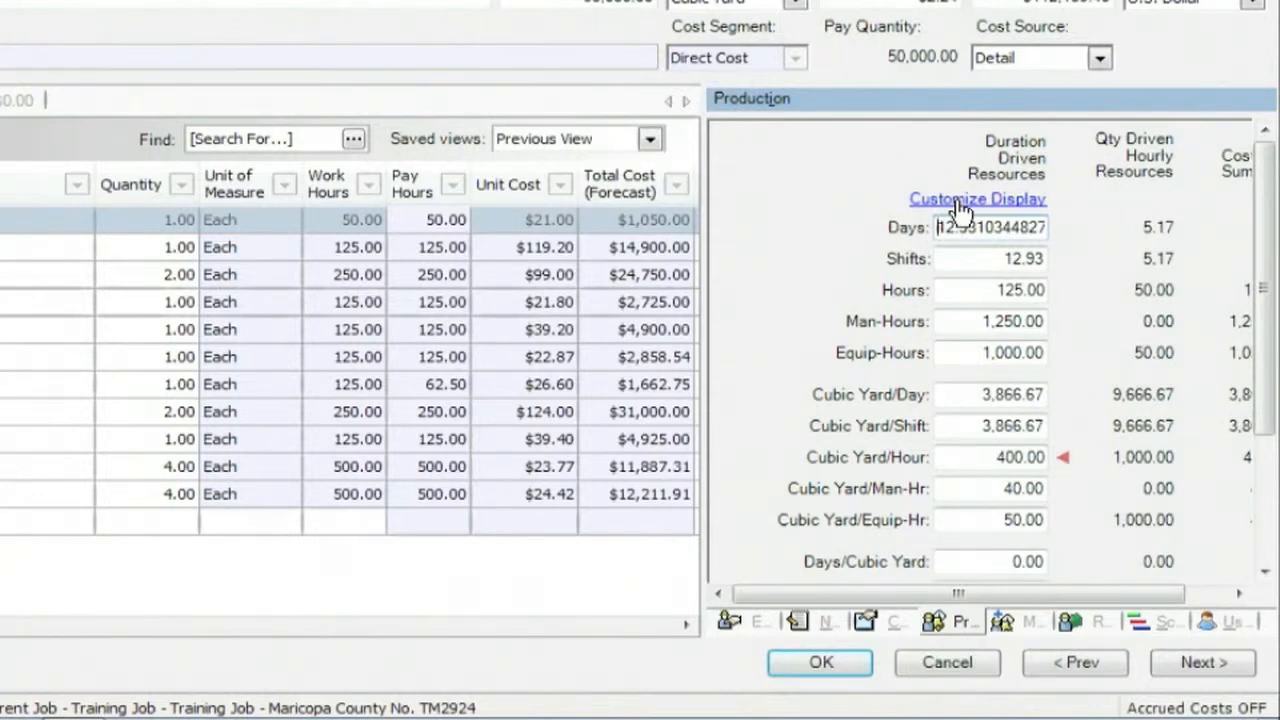
# Bring up Customize Display for the Production panel's listed measures
pyautogui.click(976, 199)
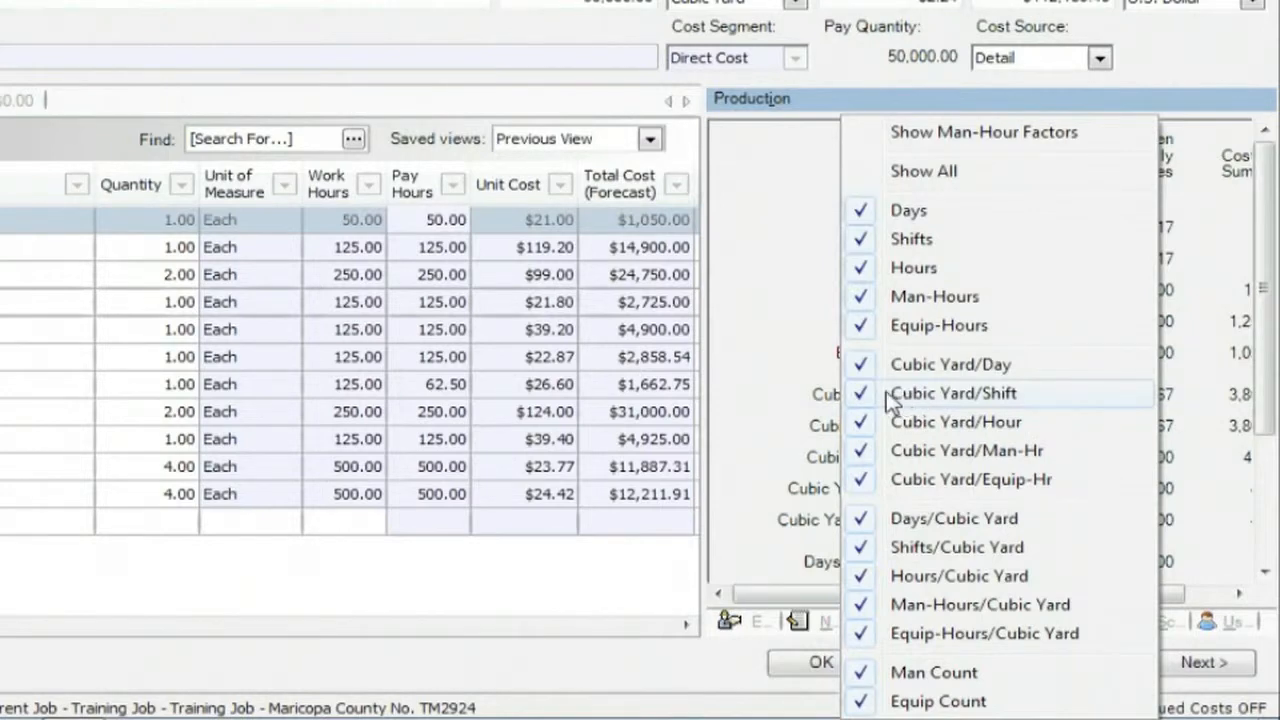
pyautogui.click(862, 240)
pyautogui.click(978, 200)
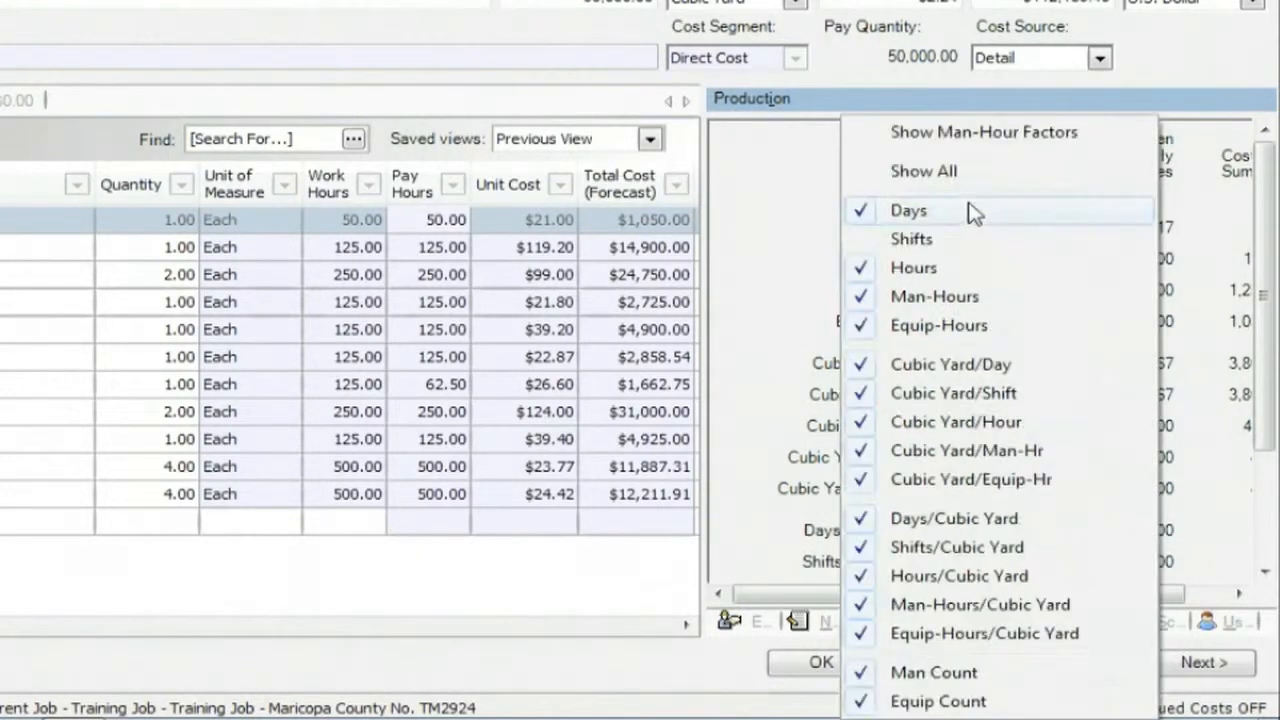
pyautogui.click(872, 393)
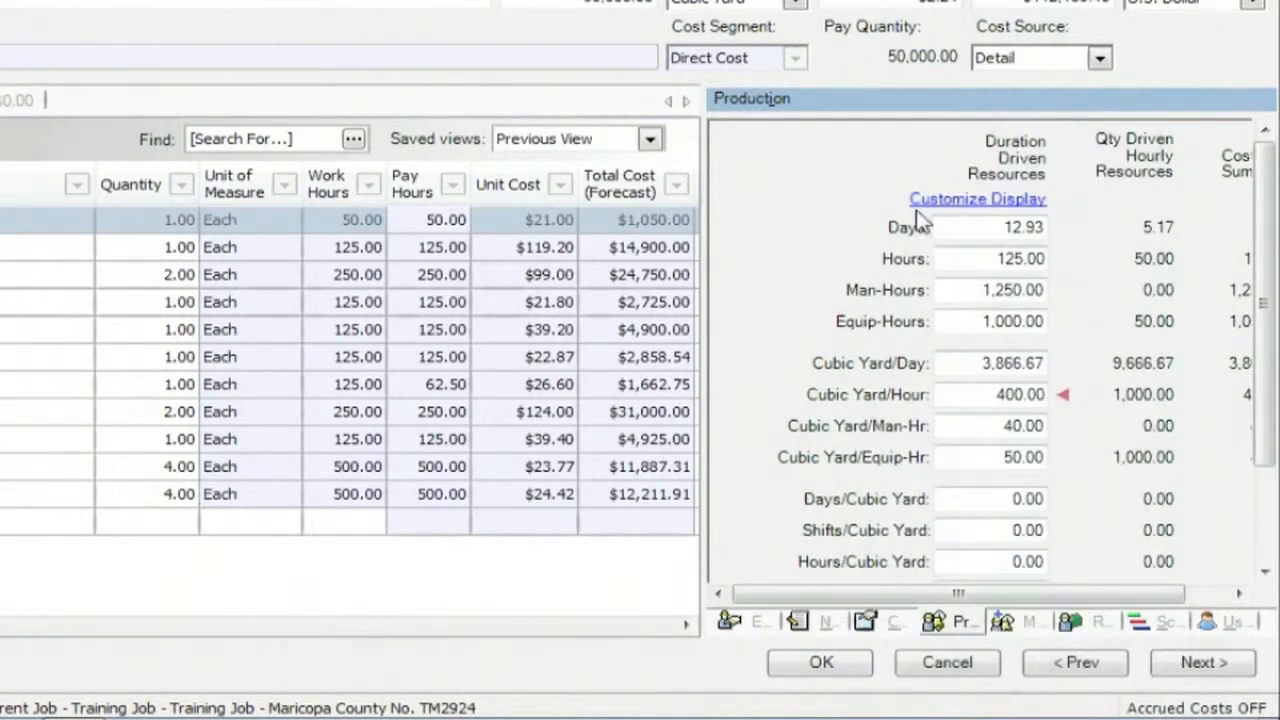
pyautogui.click(978, 199)
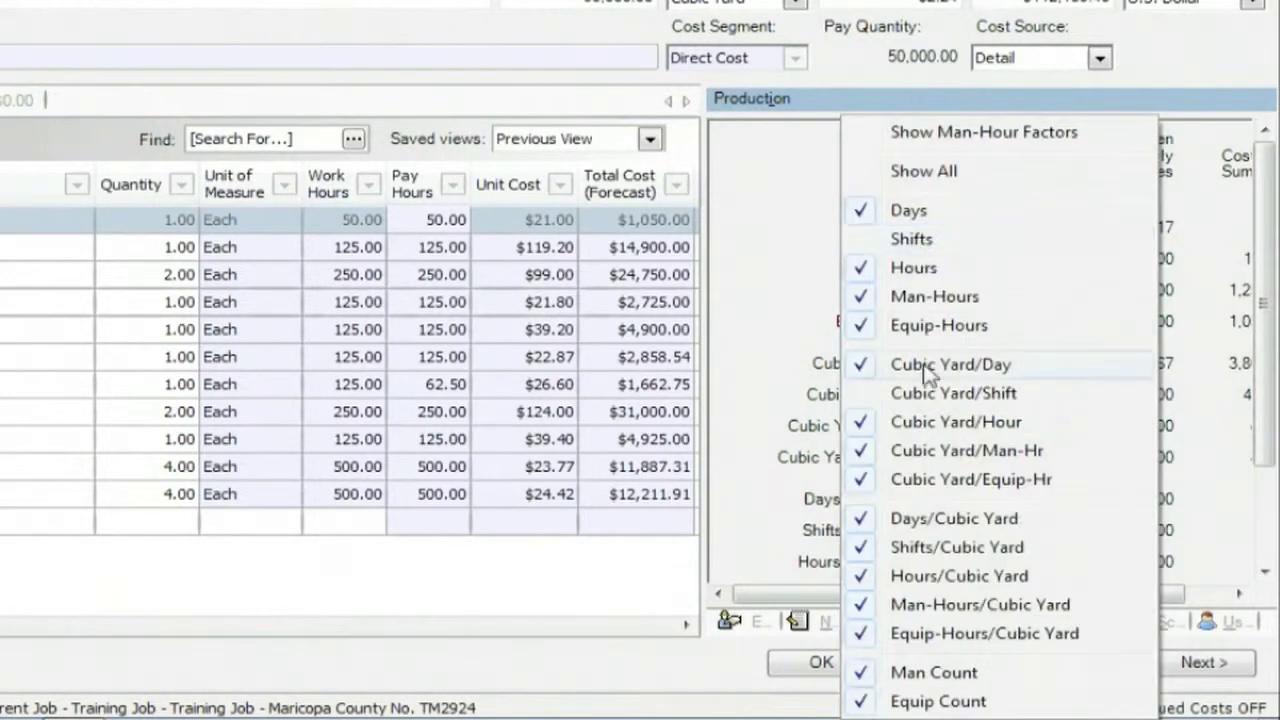
pyautogui.click(868, 552)
pyautogui.moveTo(1266, 330)
pyautogui.mouseDown()
pyautogui.moveTo(1268, 398)
pyautogui.moveTo(1268, 300)
pyautogui.mouseUp()
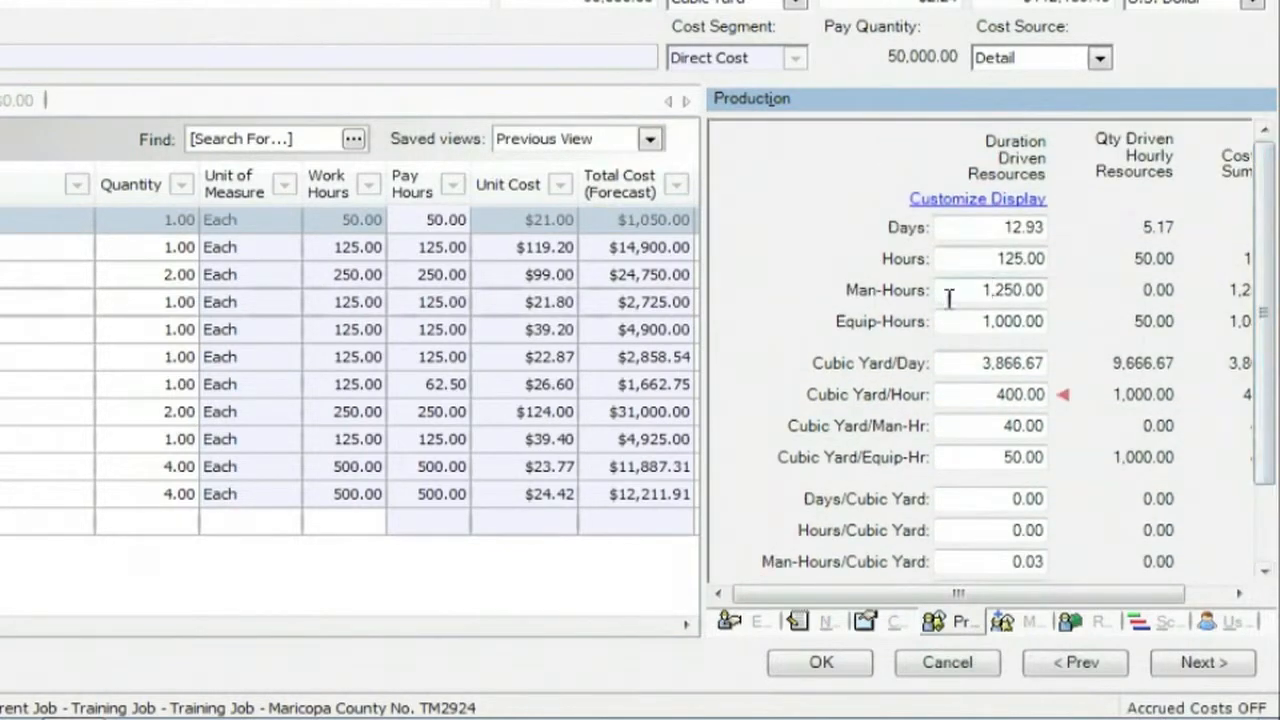
pyautogui.click(955, 205)
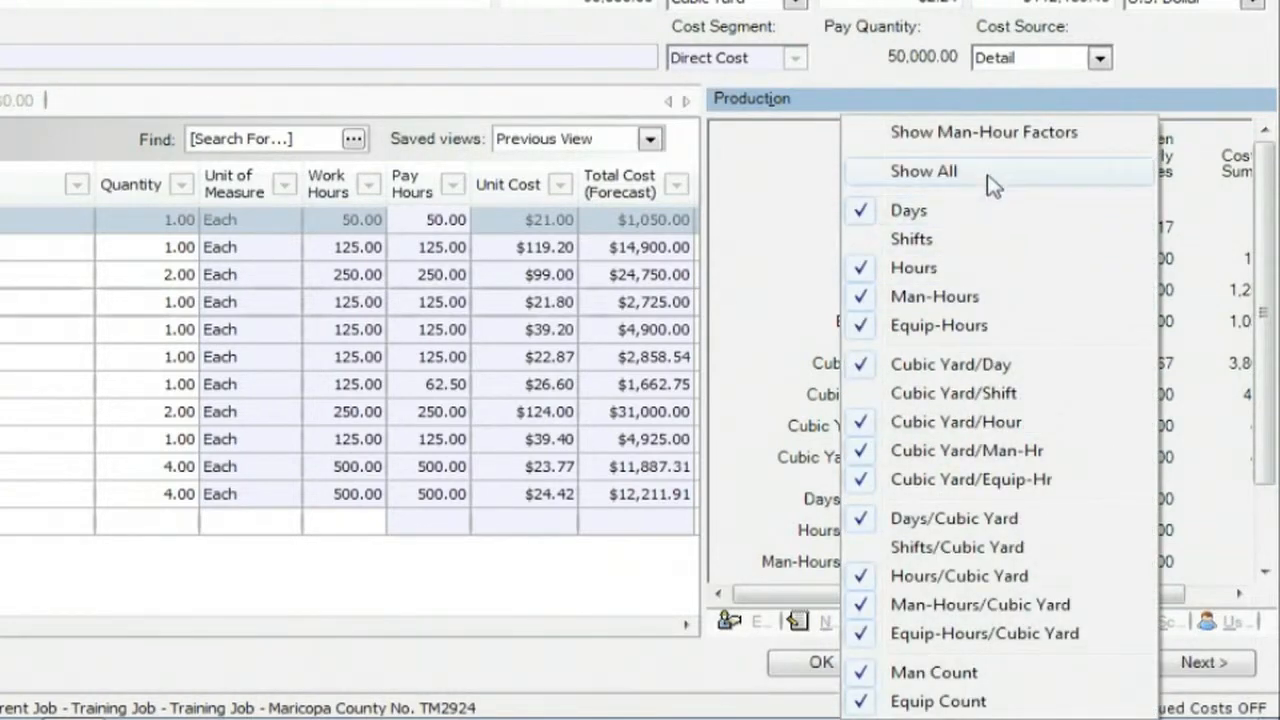
pyautogui.click(993, 185)
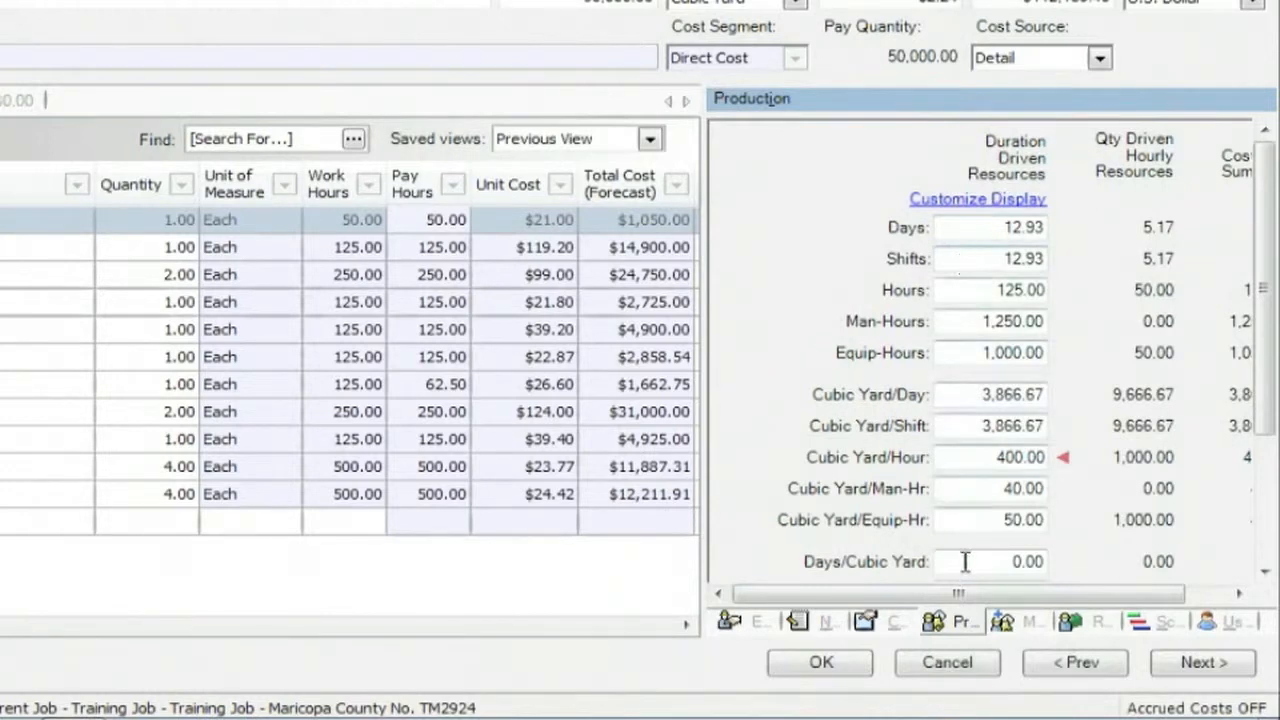
# Show the Cost Item Setup details down to the man-count change option
pyautogui.click(897, 623)
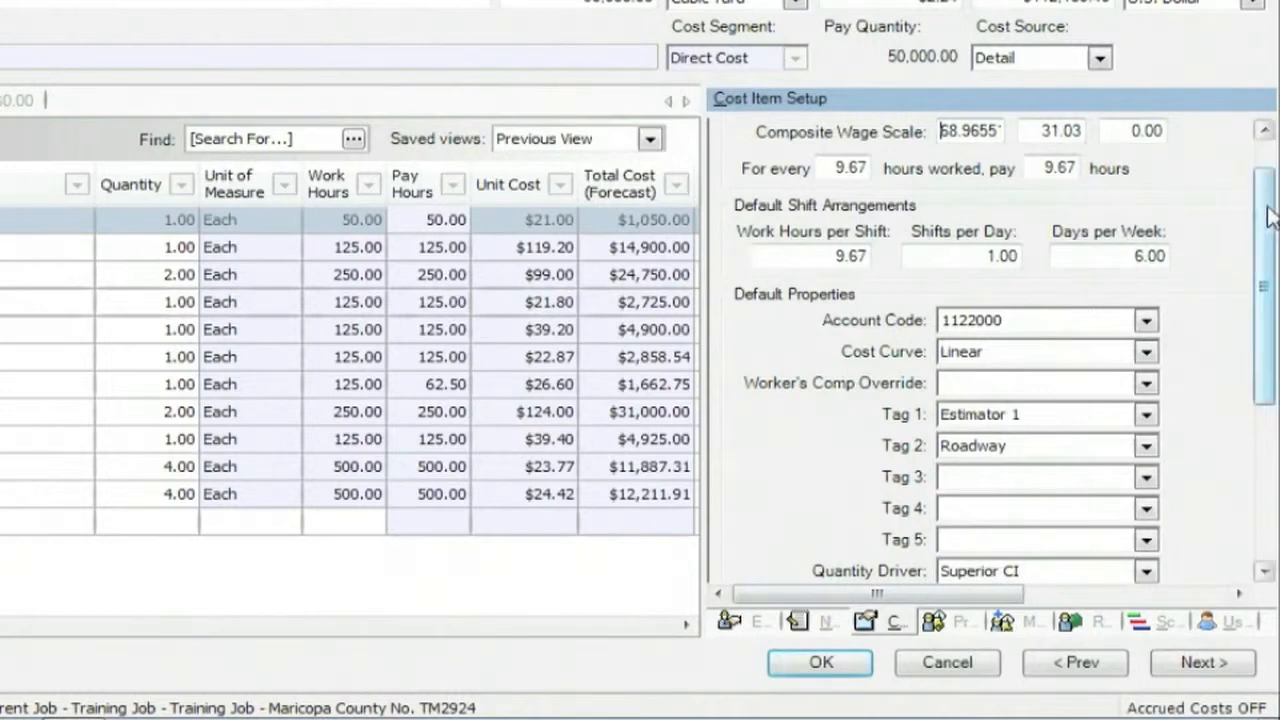
pyautogui.moveTo(1265, 200); pyautogui.dragTo(1265, 360)
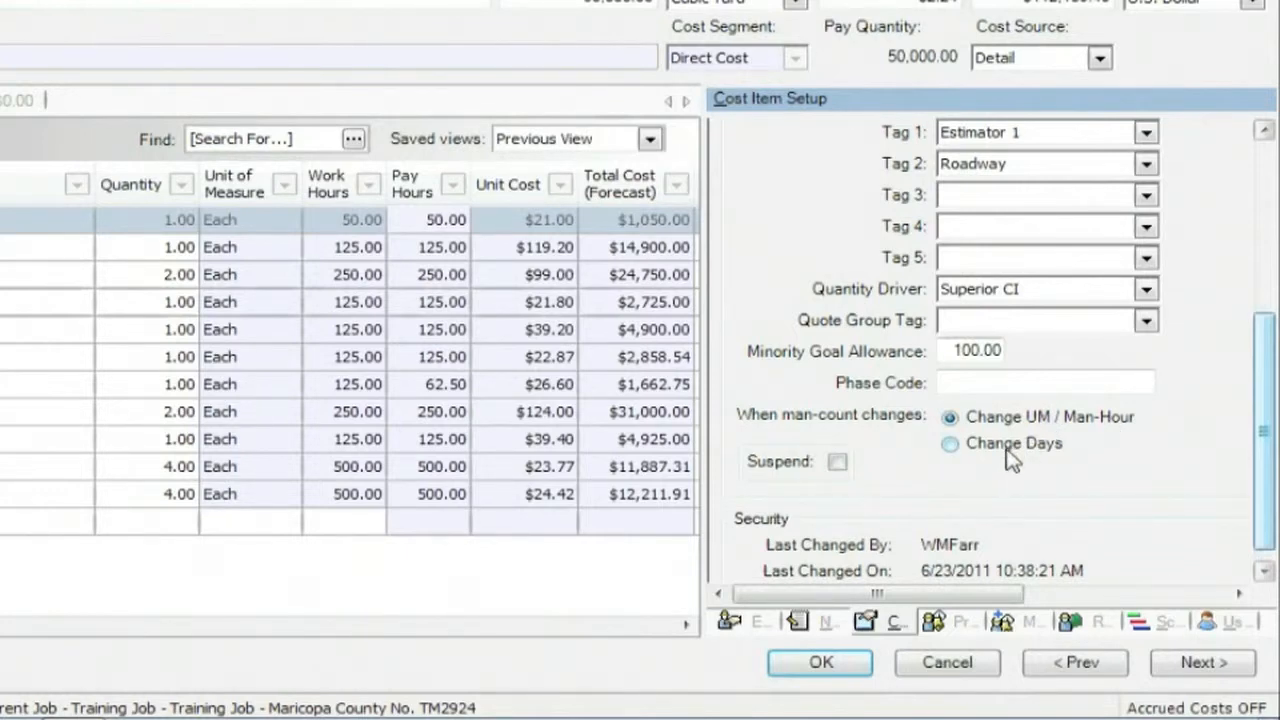
# Set the Laborer quantity to 2 in Production, raising its total to $5,717.08
pyautogui.click(958, 624)
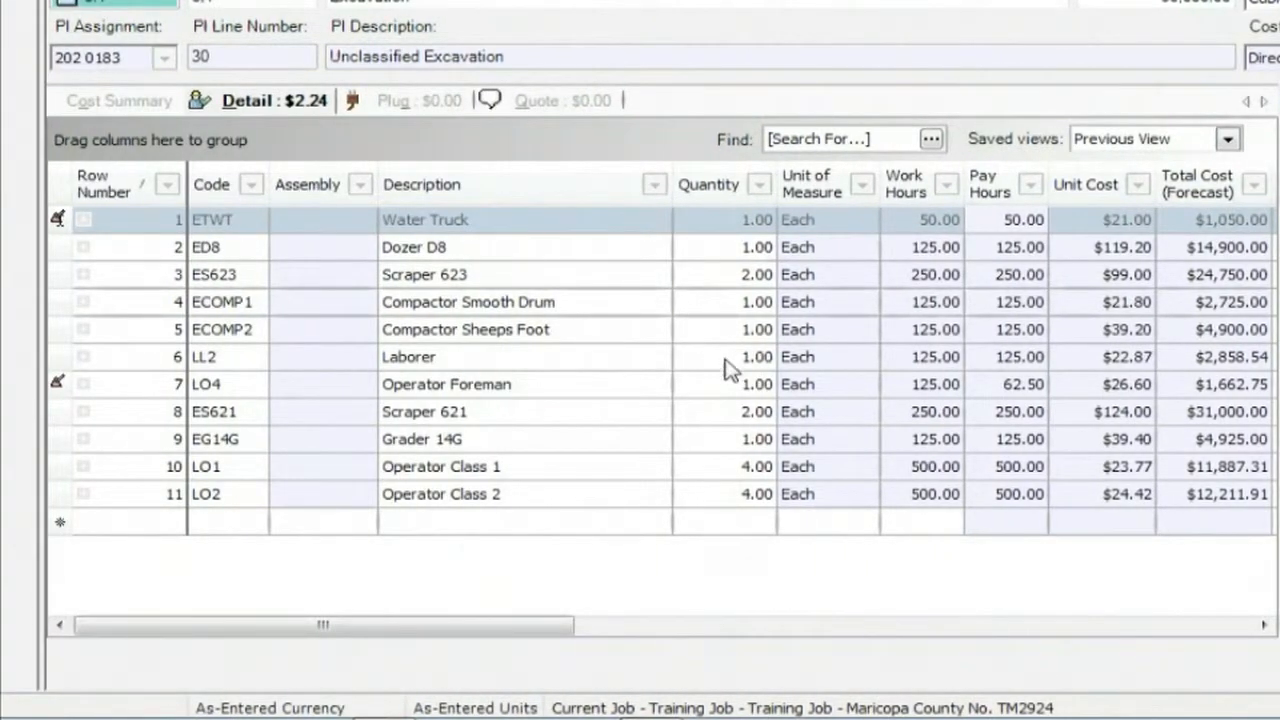
pyautogui.click(727, 358)
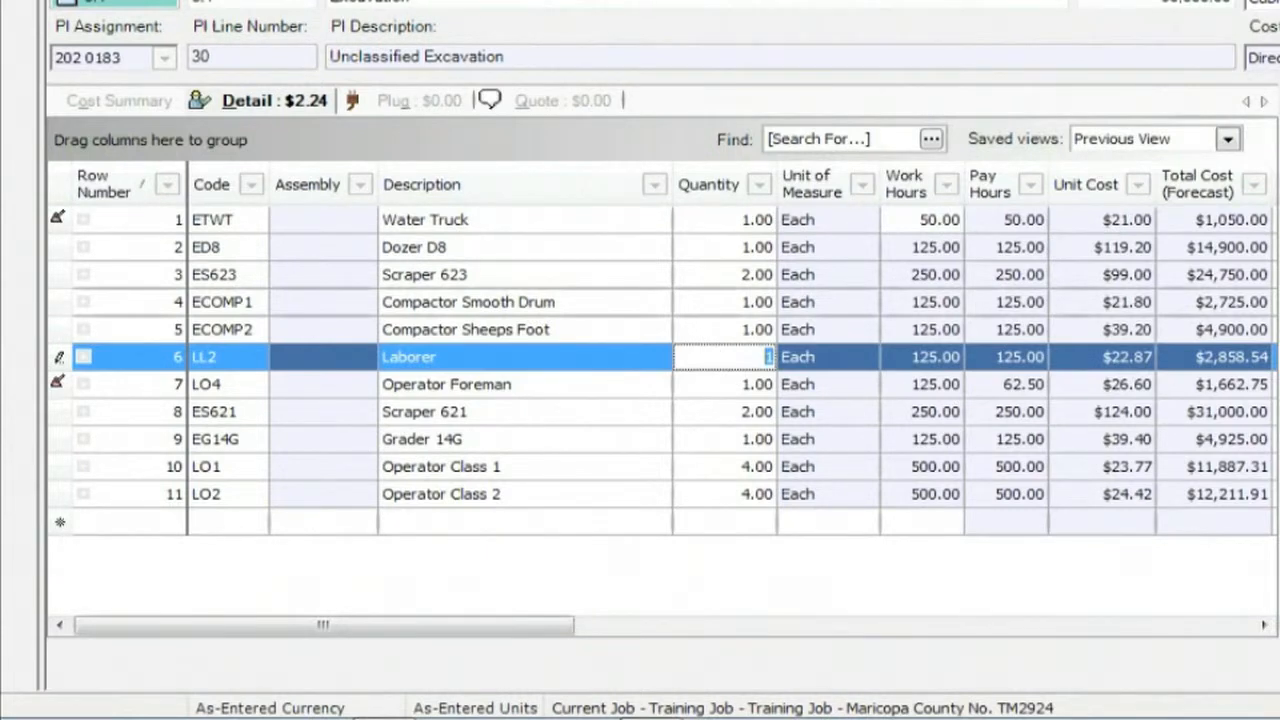
pyautogui.write('2')
pyautogui.press('Tab')
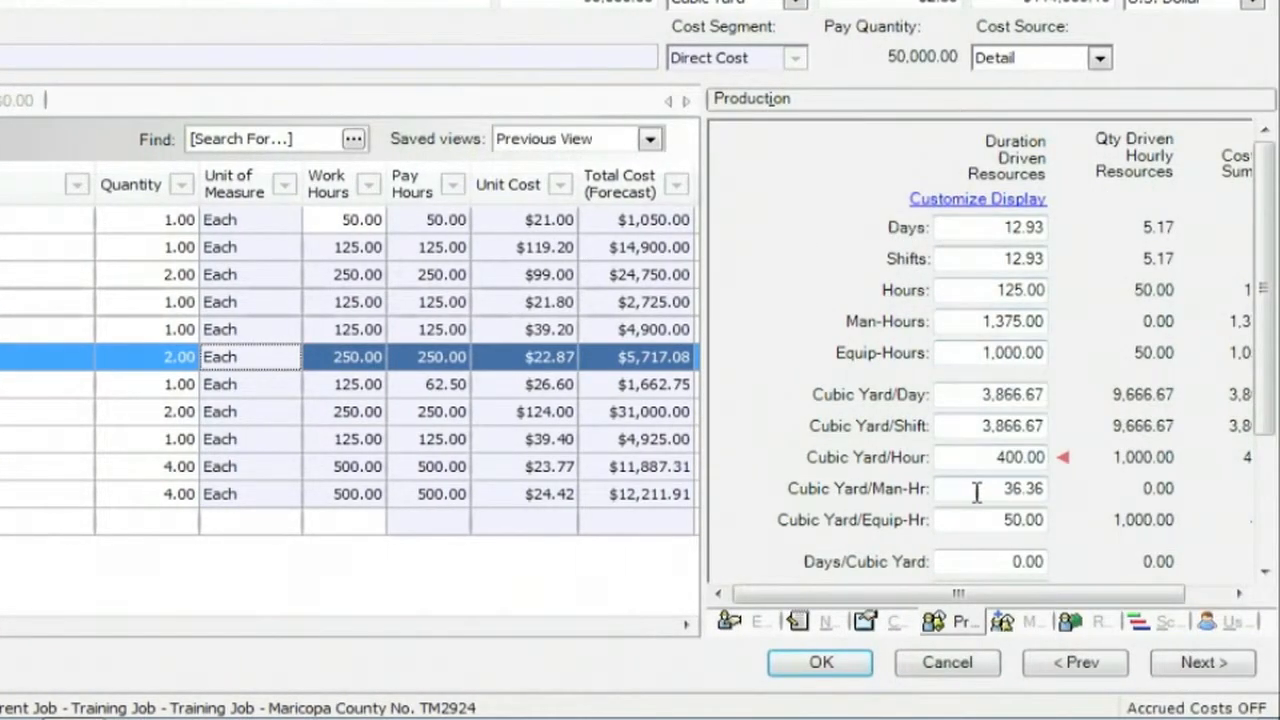
# Set 'When man-count changes' to Change Days in Cost Item Setup
pyautogui.click(900, 625)
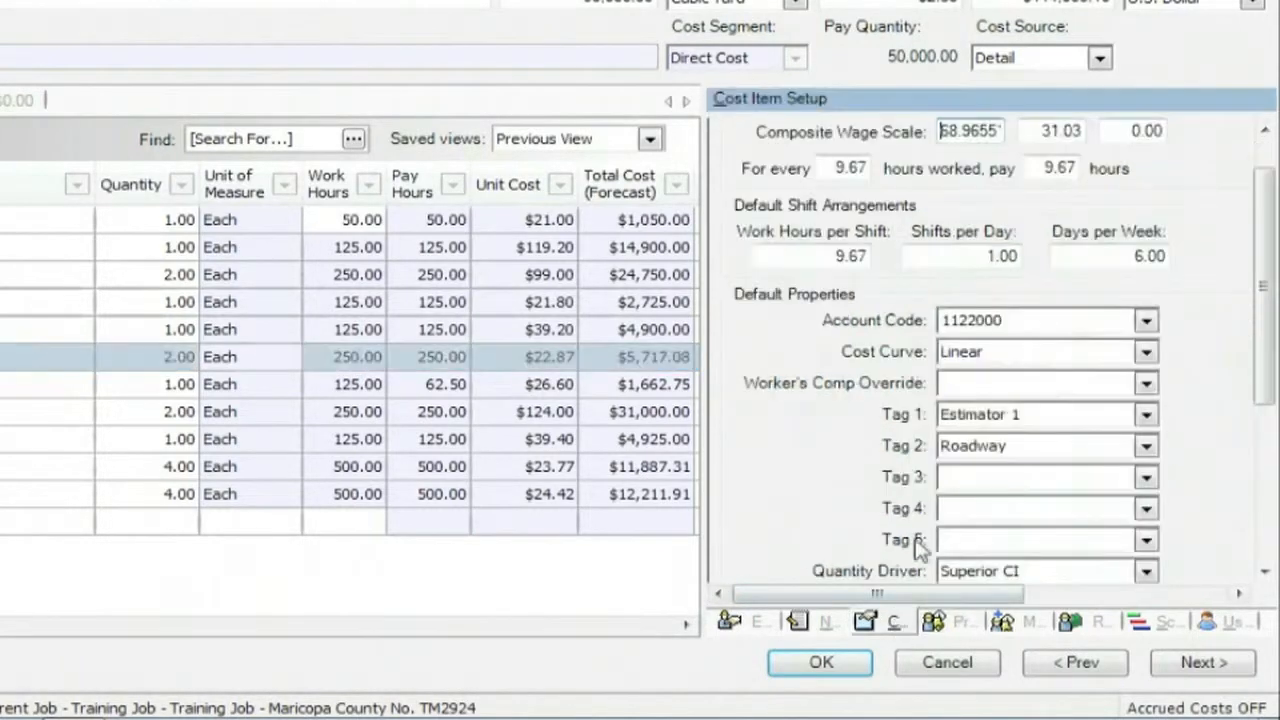
pyautogui.moveTo(1266, 310); pyautogui.dragTo(1266, 430)
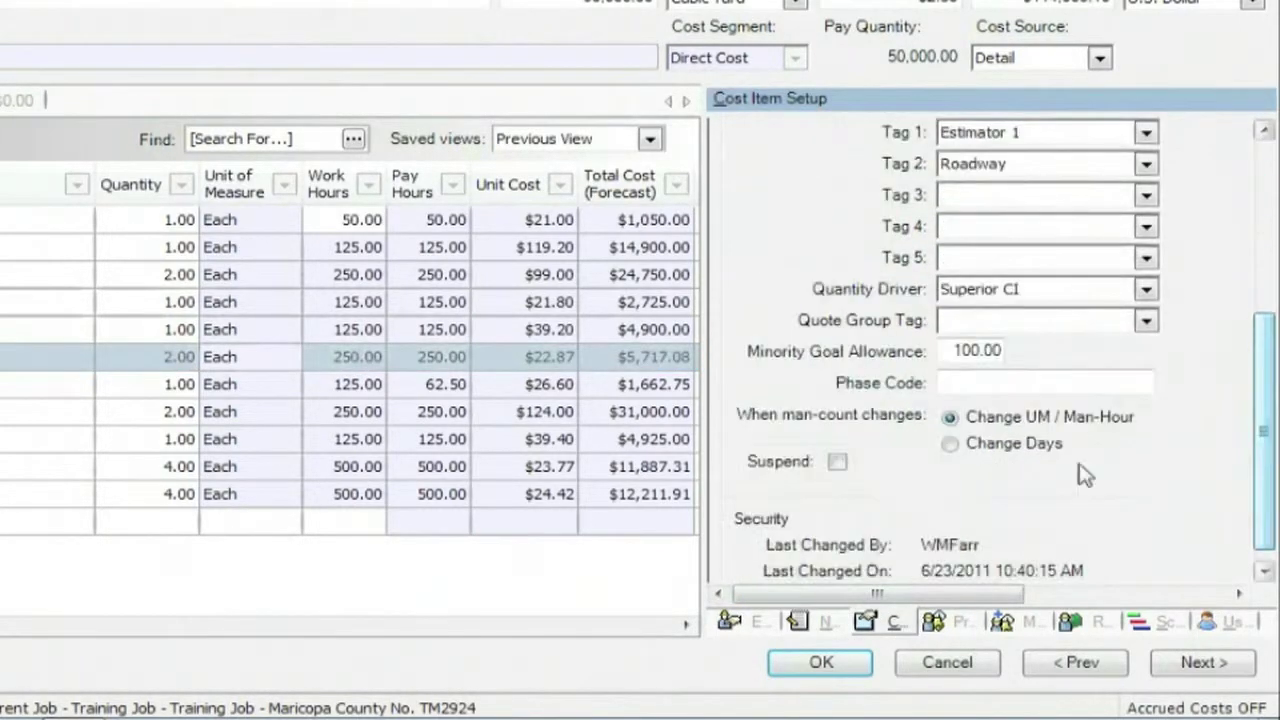
pyautogui.click(950, 445)
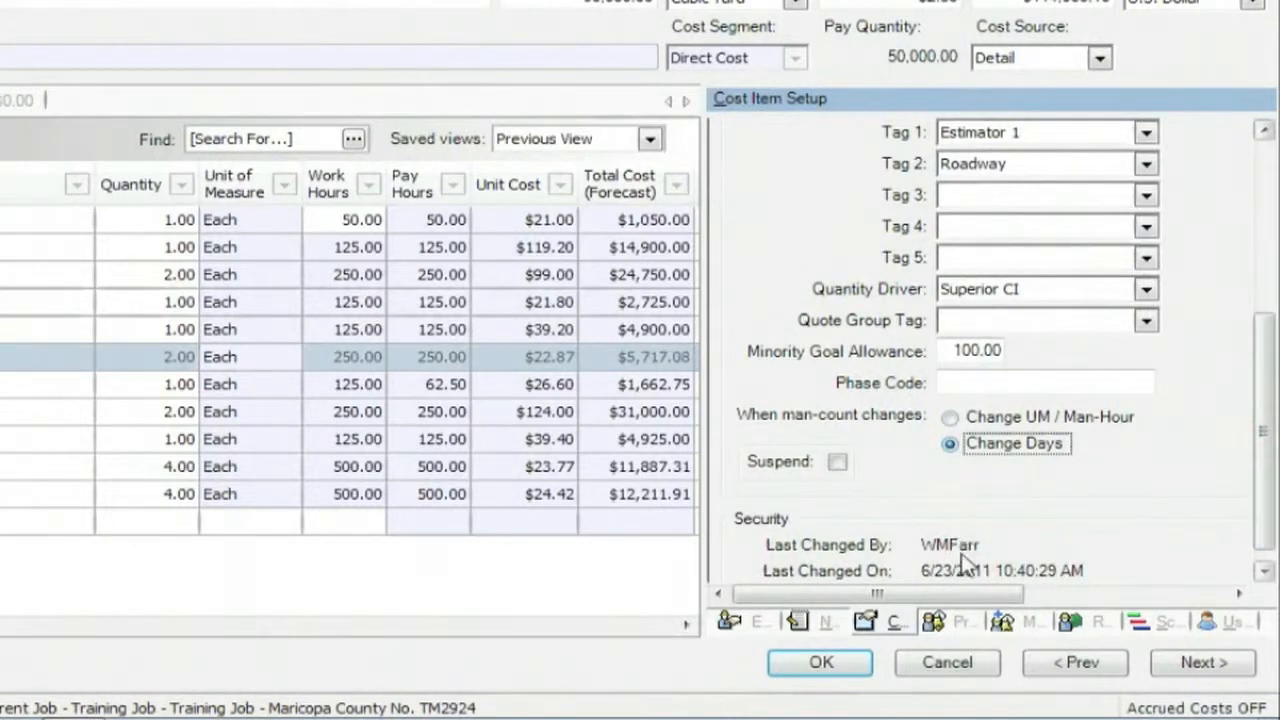
pyautogui.click(958, 625)
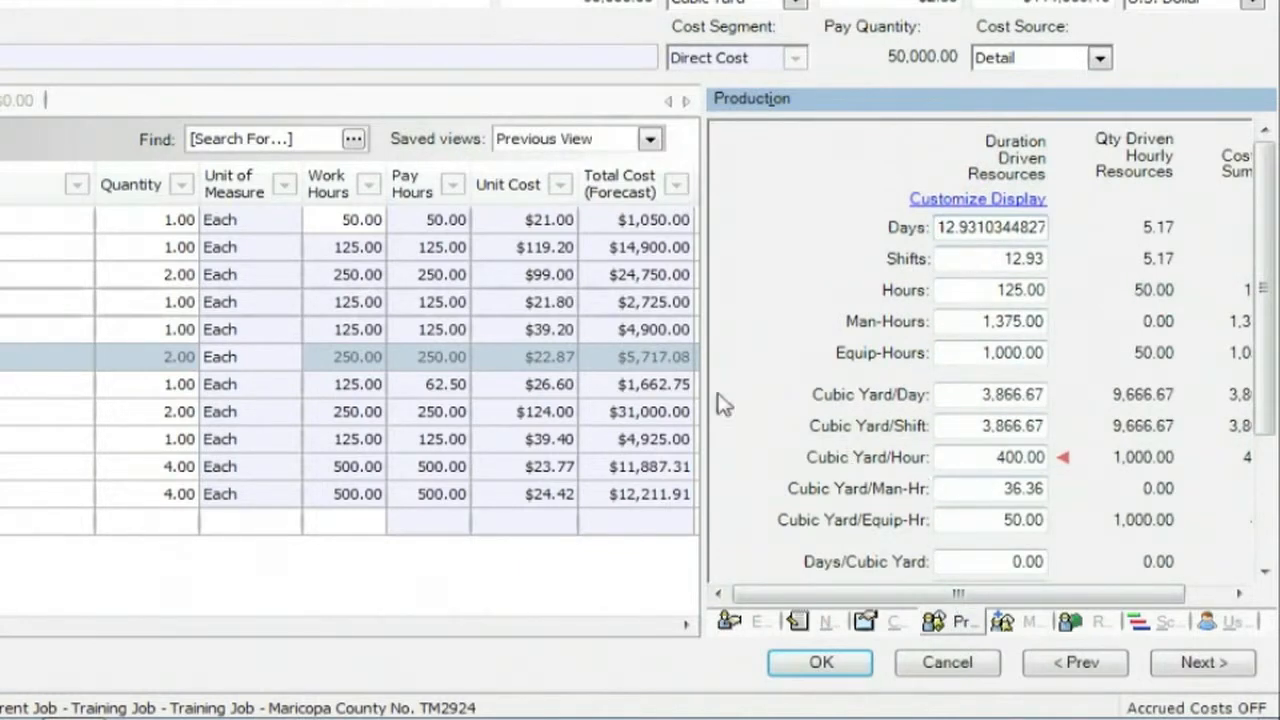
# Set the Laborer quantity to 3, cutting days to 11.85 and hours to 114.58
pyautogui.click(157, 358)
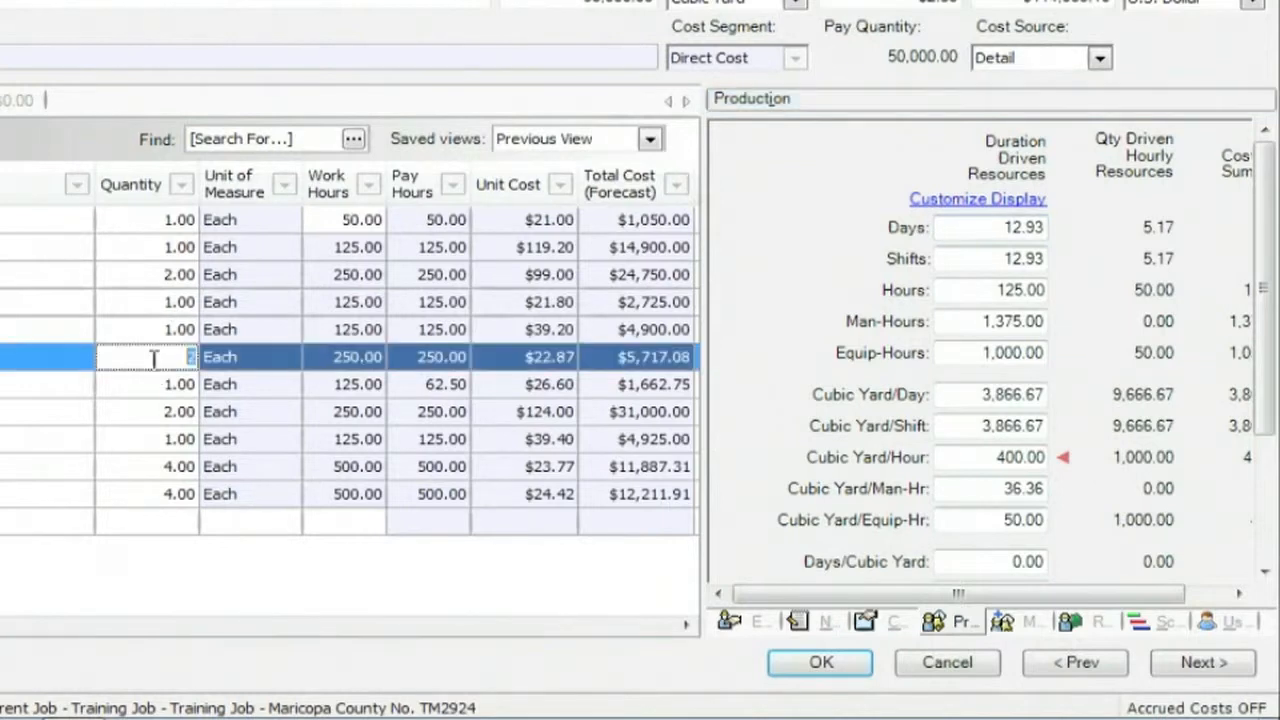
pyautogui.write('3')
pyautogui.click(987, 493)
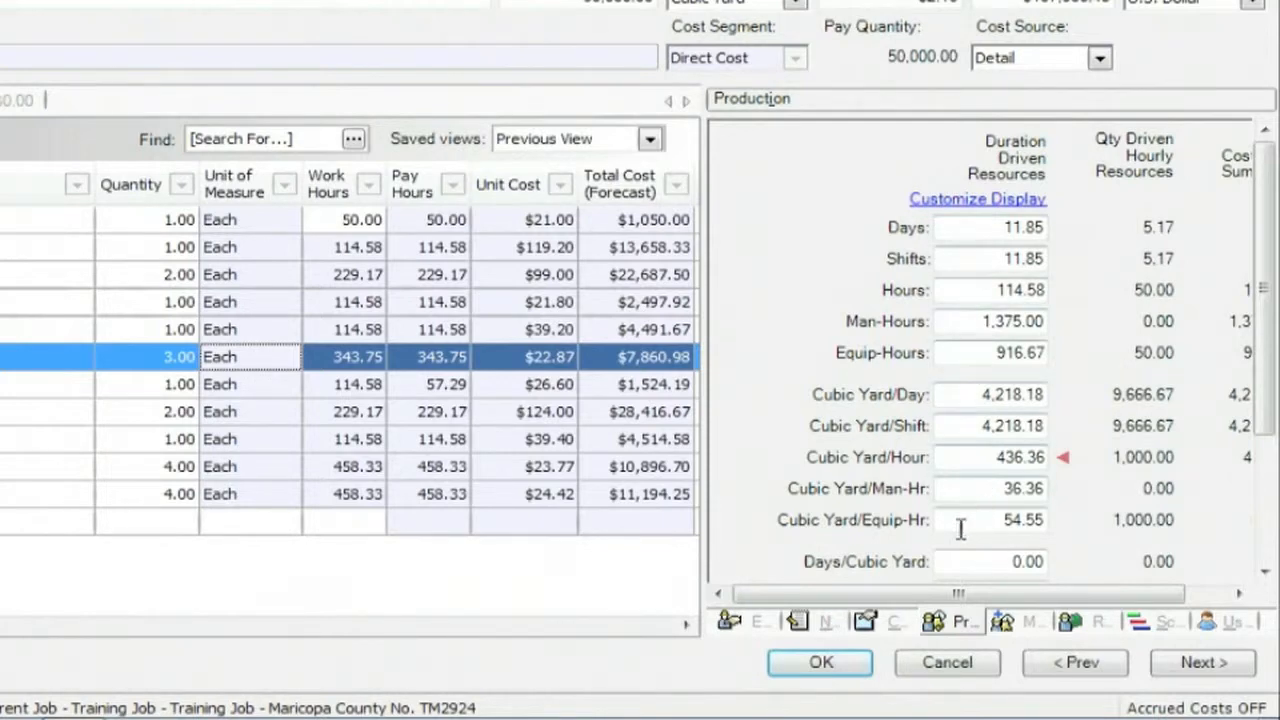
# Check the man-count setting, then show the Excavation cost item's man-hour factors
pyautogui.click(906, 625)
pyautogui.moveTo(1265, 280); pyautogui.dragTo(1265, 380)
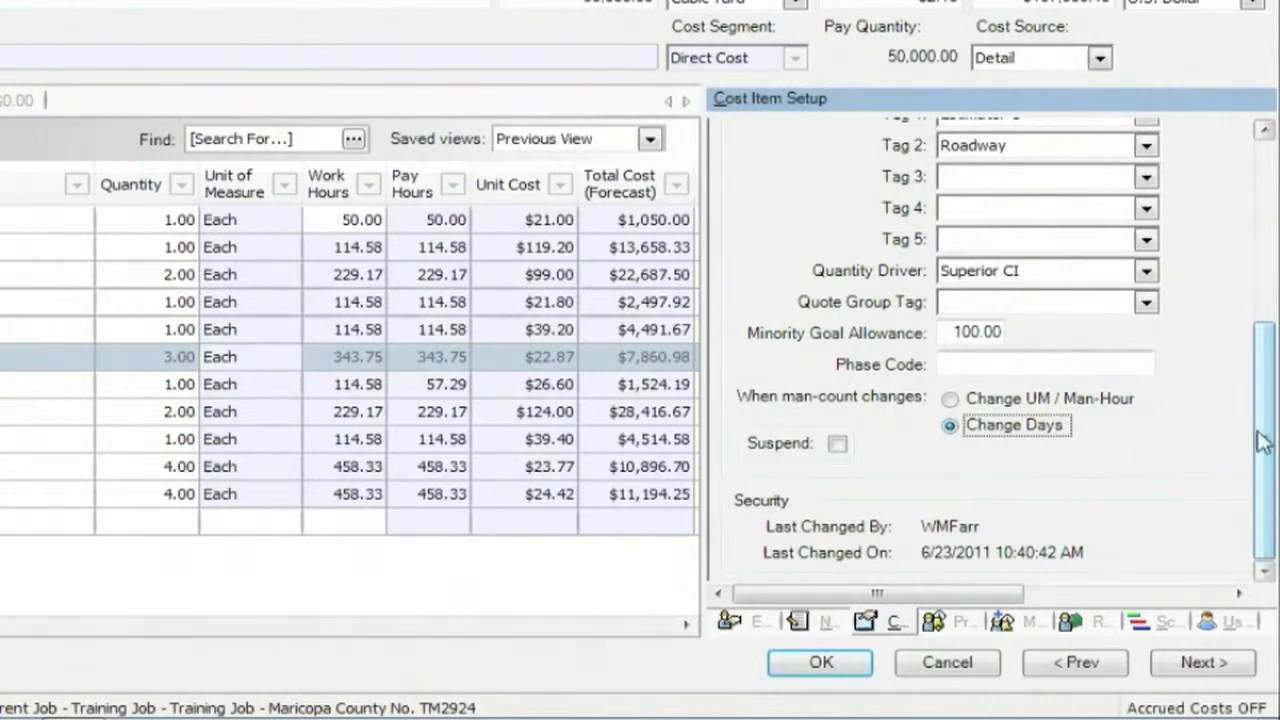
pyautogui.moveTo(1265, 435); pyautogui.dragTo(1265, 240)
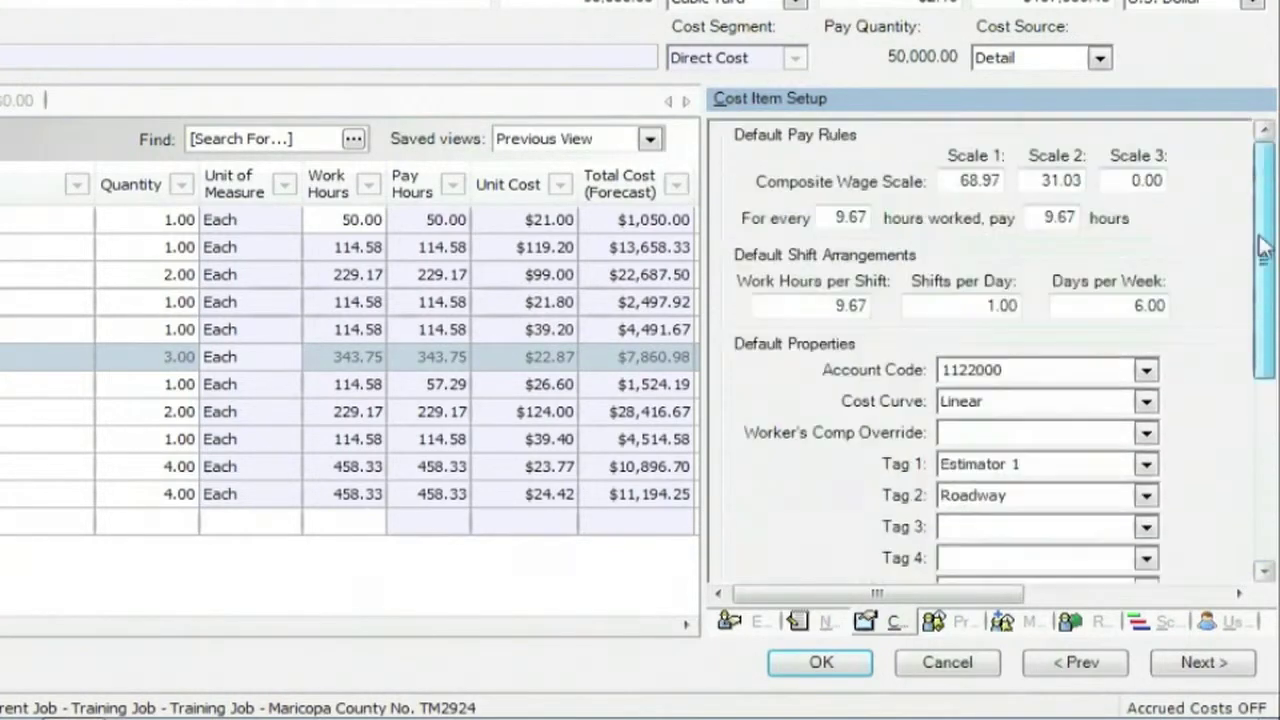
pyautogui.click(965, 625)
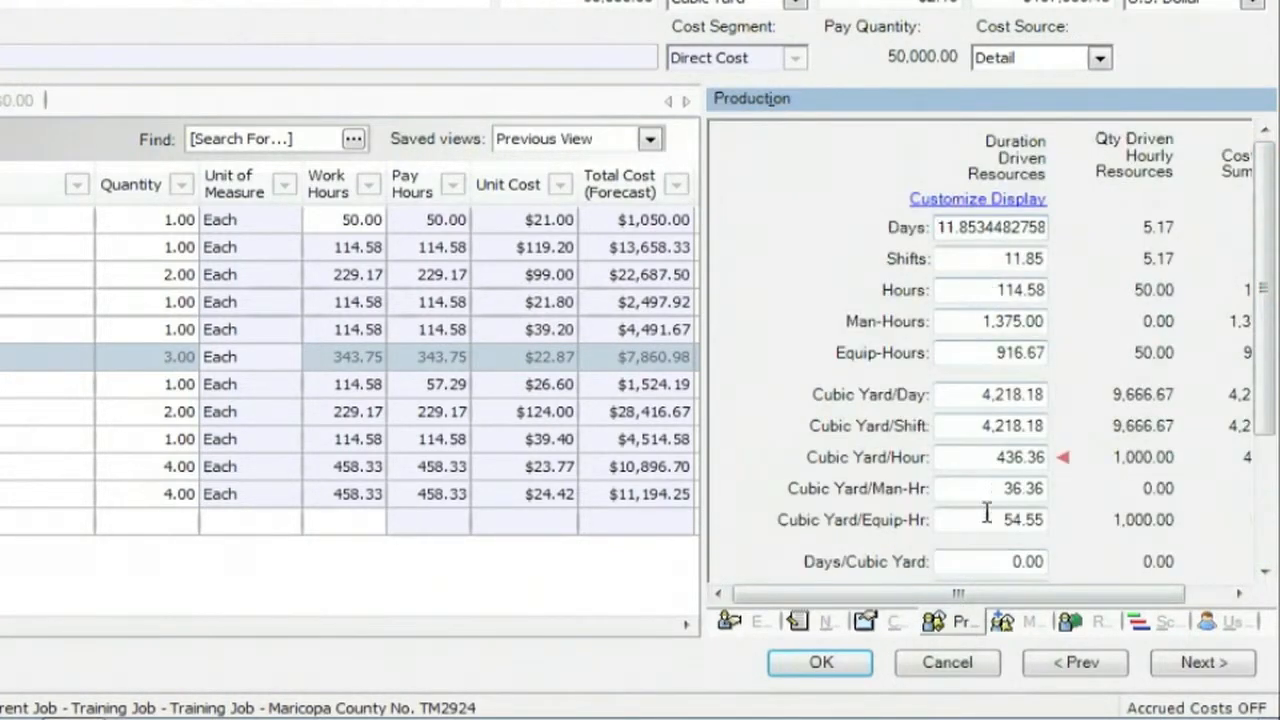
pyautogui.click(1033, 622)
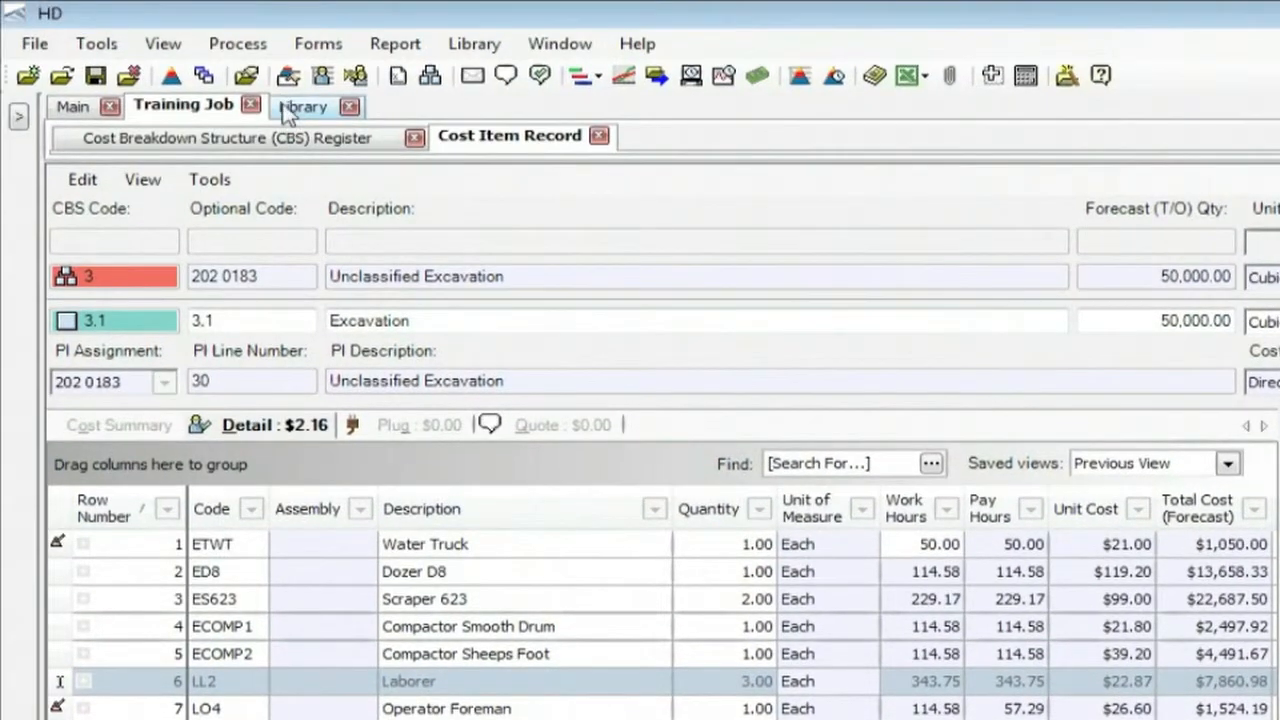
pyautogui.click(165, 44)
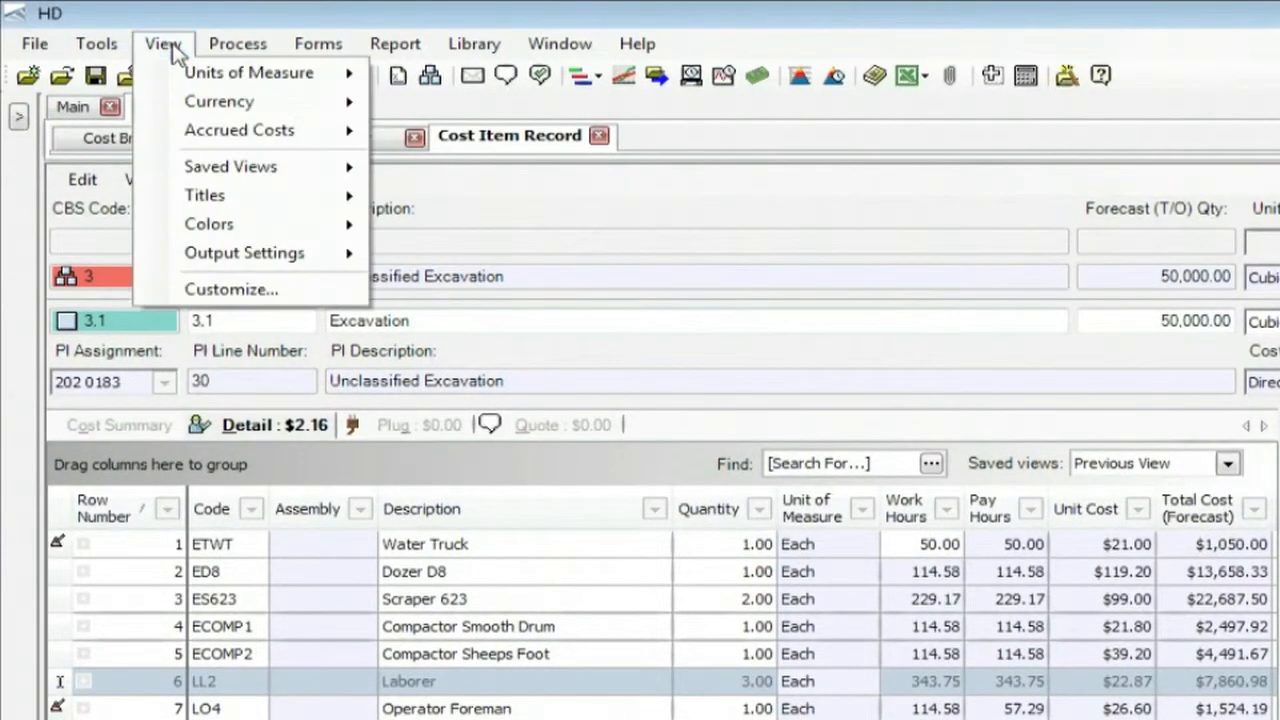
pyautogui.click(231, 289)
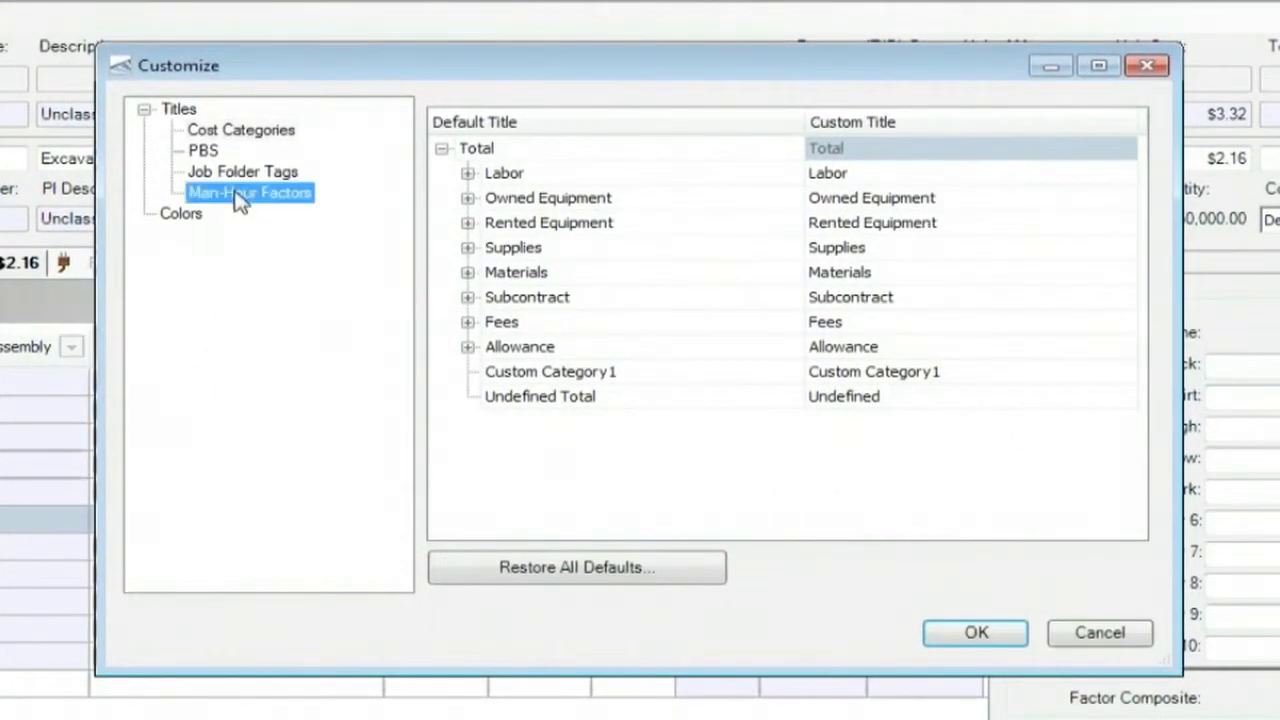
pyautogui.click(249, 193)
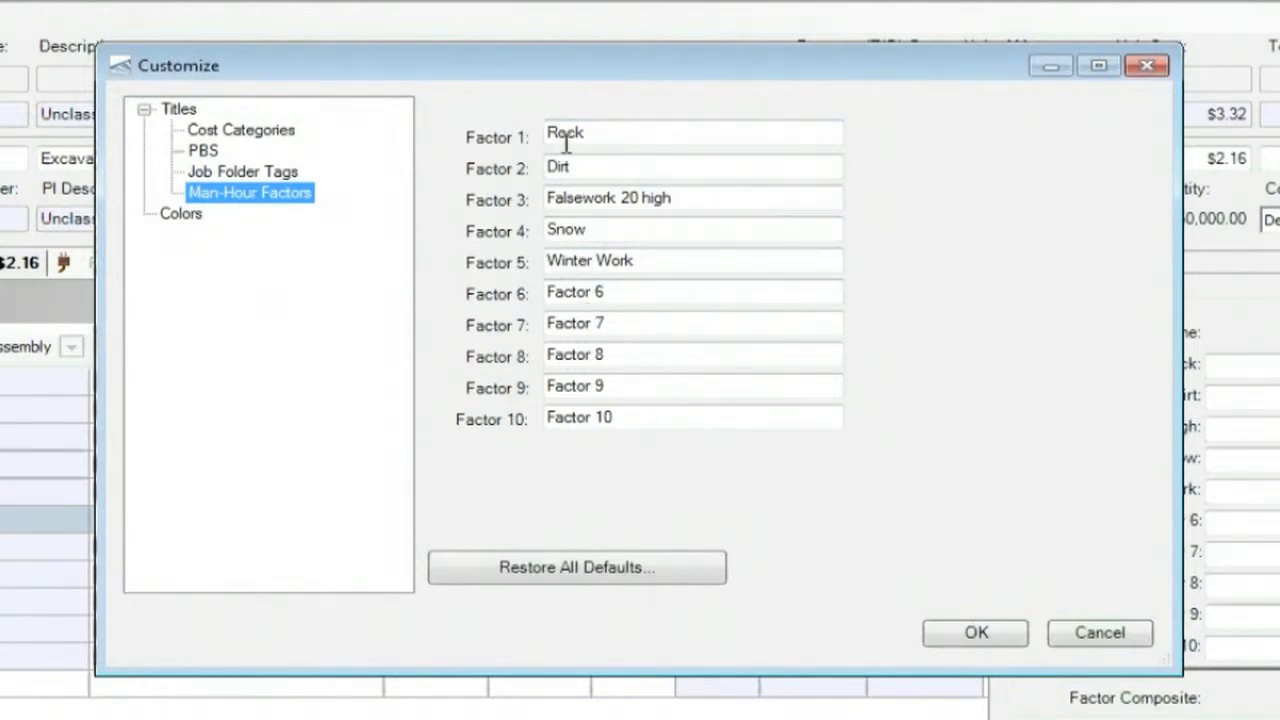
pyautogui.click(1100, 633)
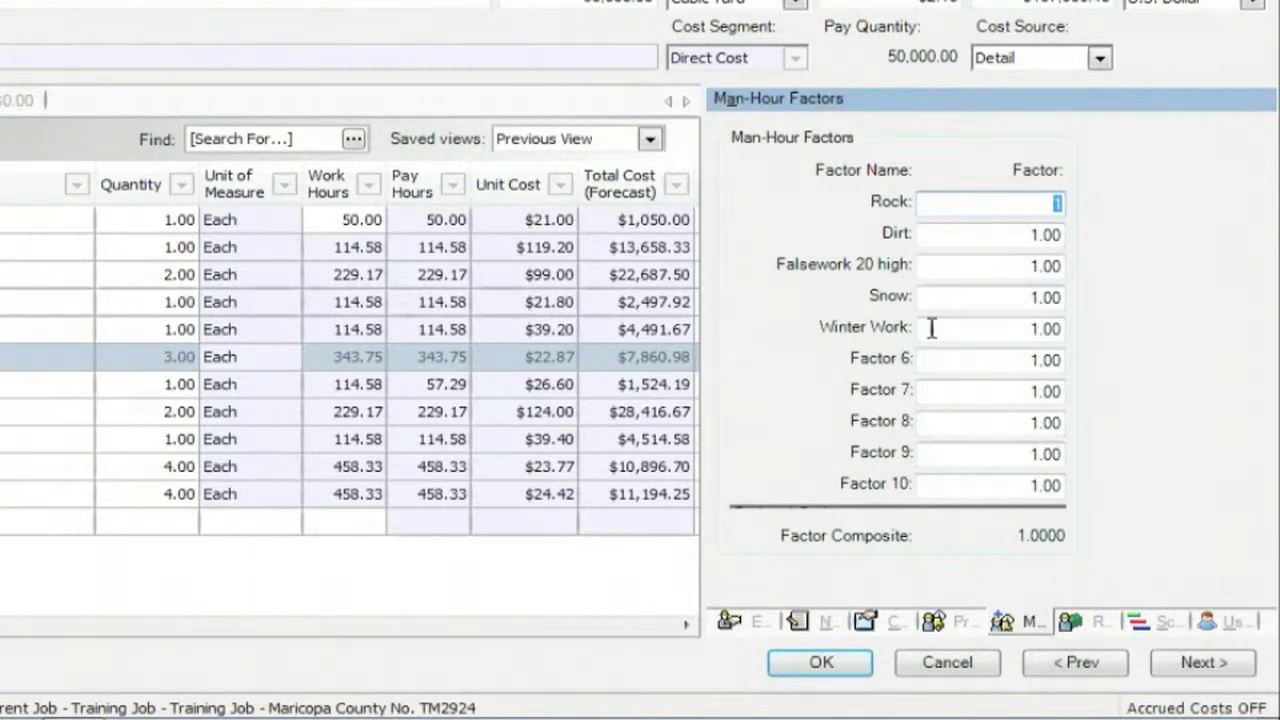
# Confirm the cubic yards per man-hour rate in Production
pyautogui.click(960, 625)
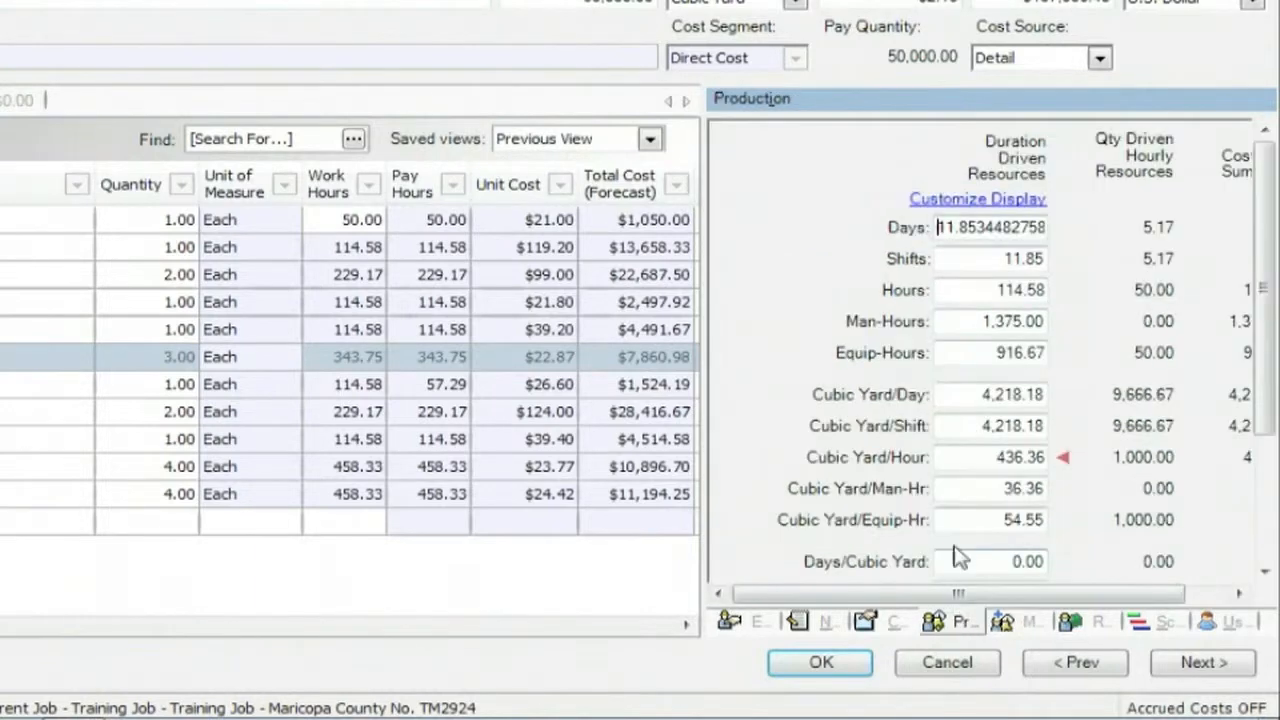
pyautogui.click(948, 488)
pyautogui.write('40')
pyautogui.press('Tab')
pyautogui.write('60')
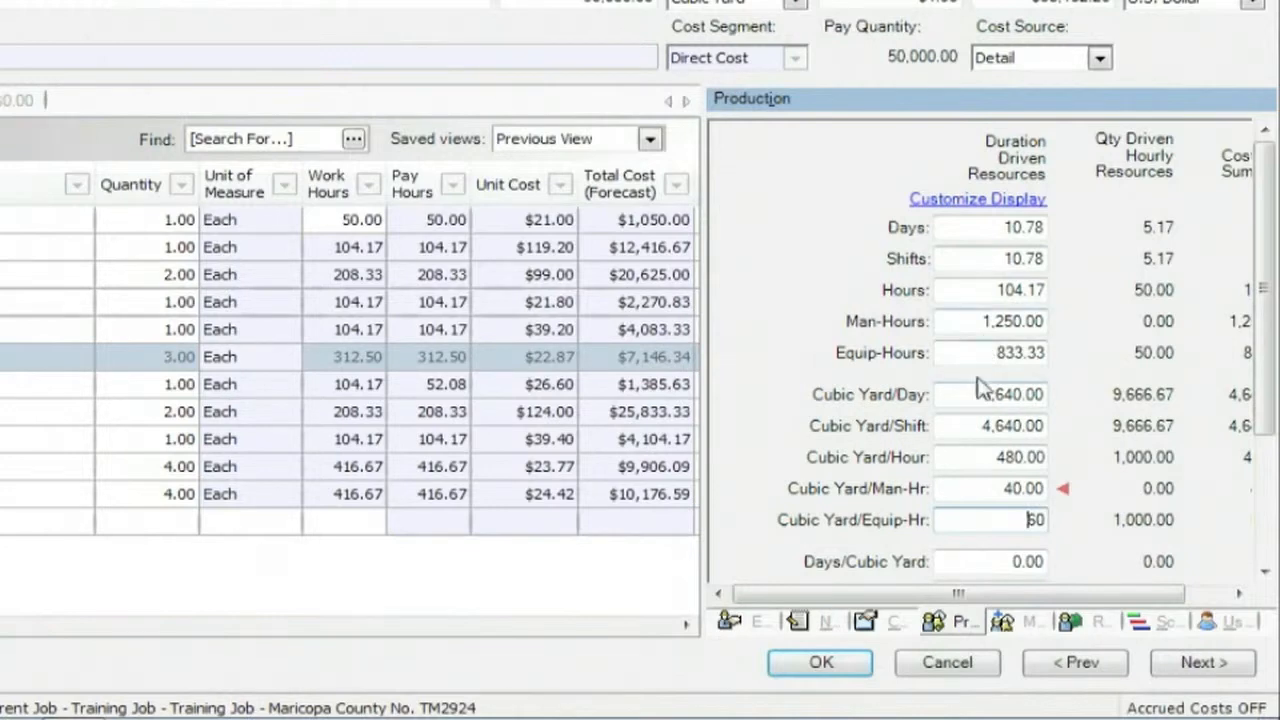
# Begin editing the Rock man-hour factor and save the Training Job's changes
pyautogui.click(1032, 625)
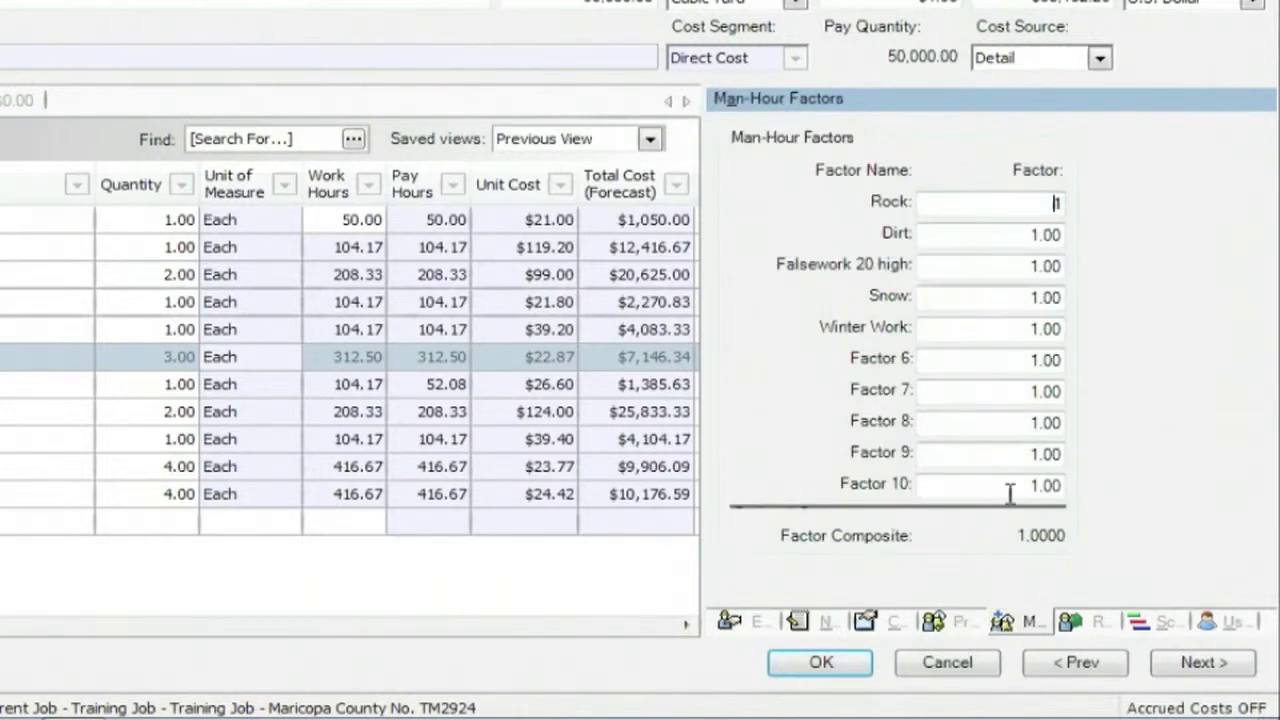
pyautogui.click(942, 213)
pyautogui.hotkey('ctrl', 's')
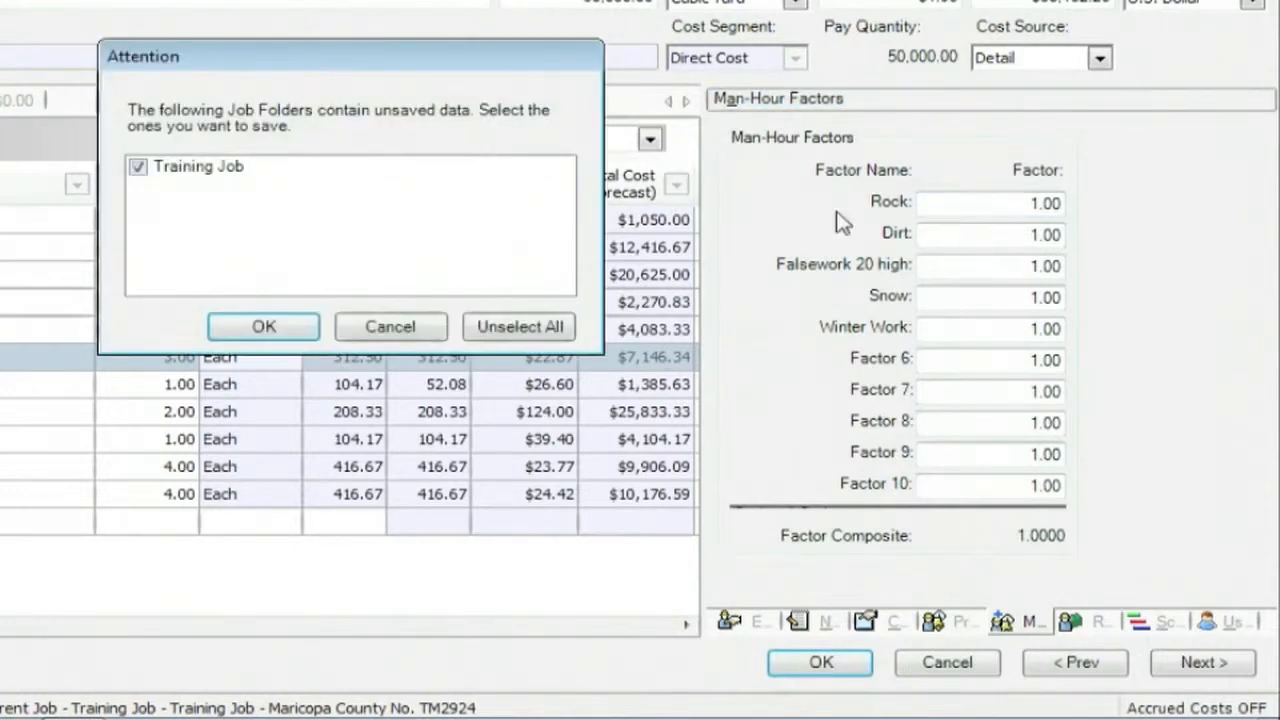
# Confirm the save and set the Rock man-hour factor to 1.20
pyautogui.click(263, 330)
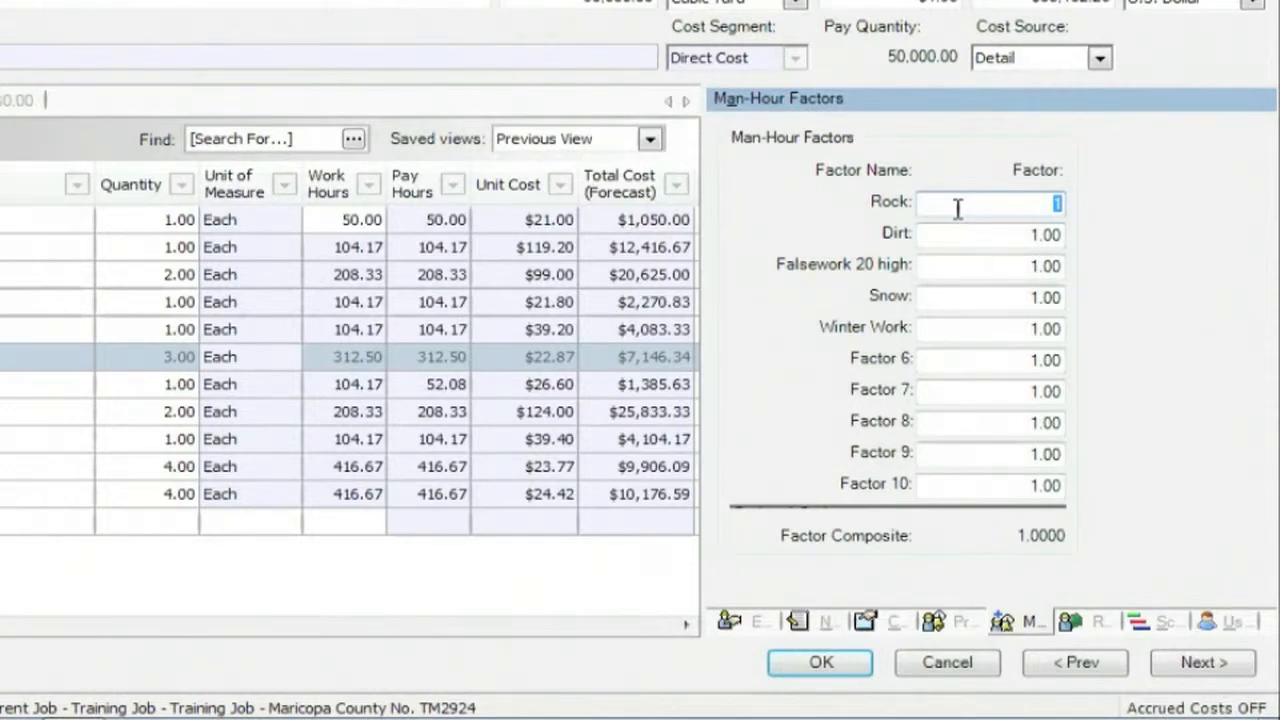
pyautogui.write('1')
pyautogui.press('Tab')
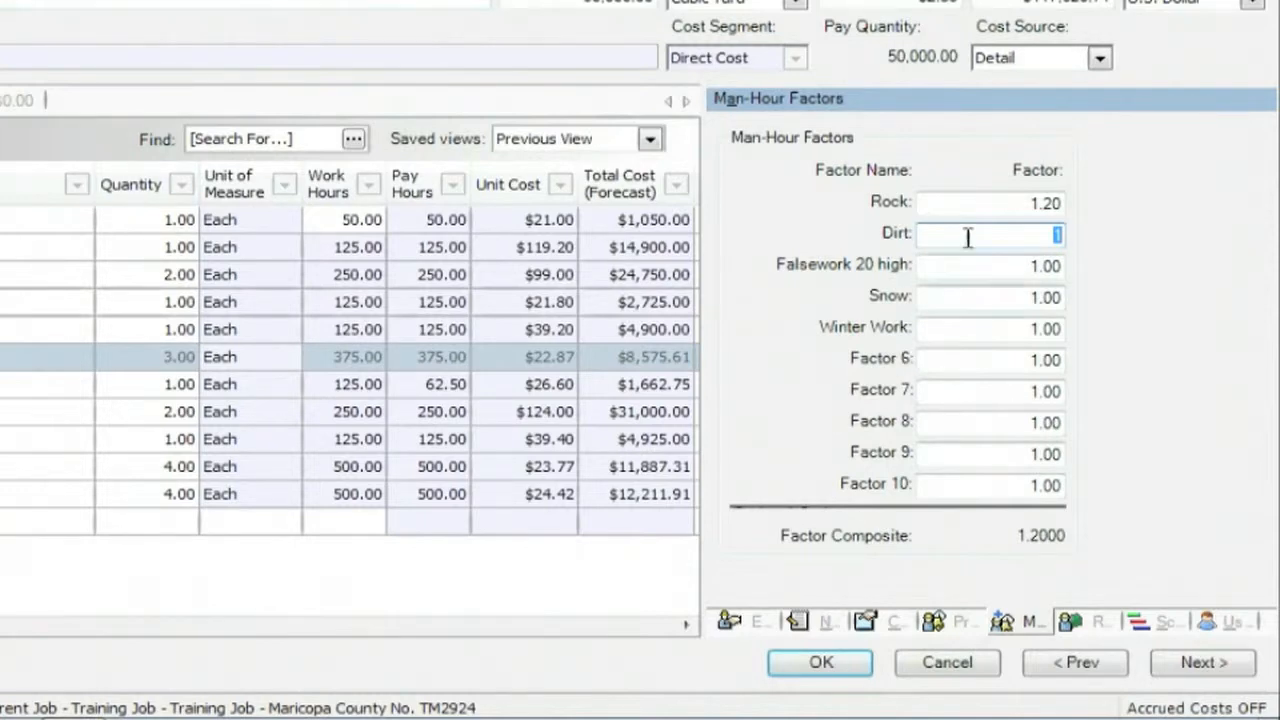
# Review Production through the Cost Item Summary, then show the Resource Cost Breakdown
pyautogui.click(957, 630)
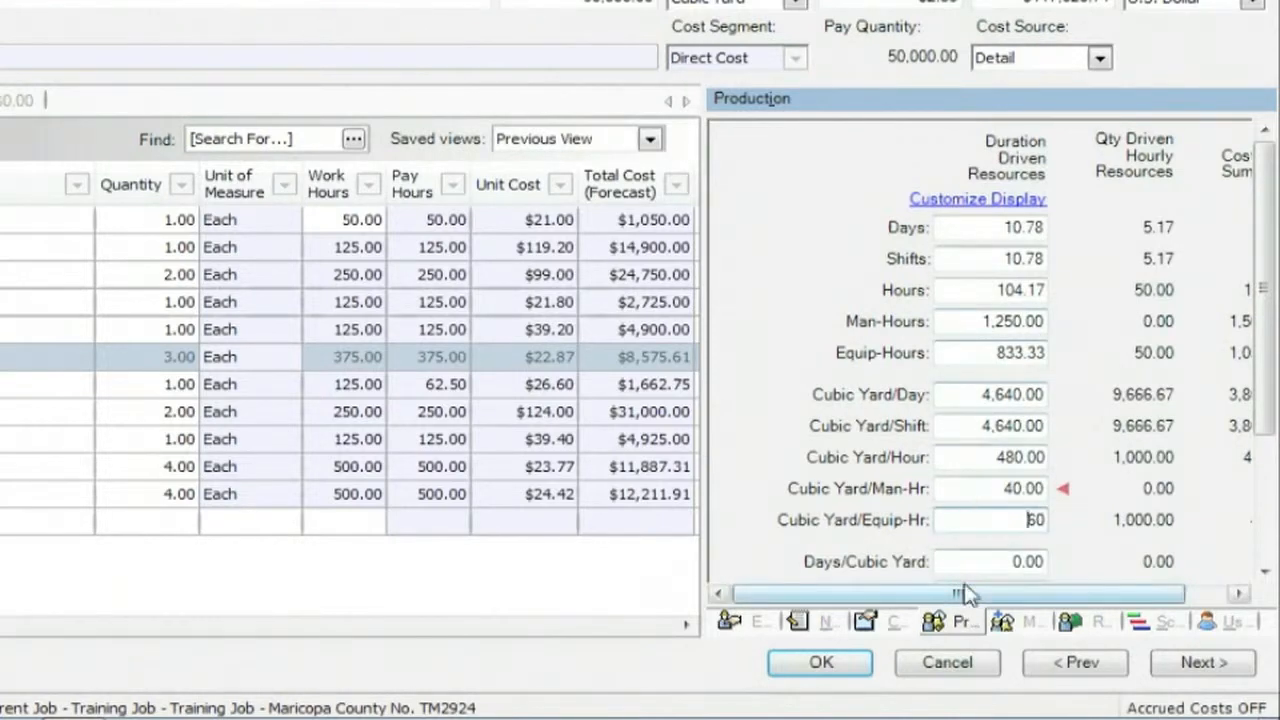
pyautogui.moveTo(968, 595); pyautogui.dragTo(1010, 595)
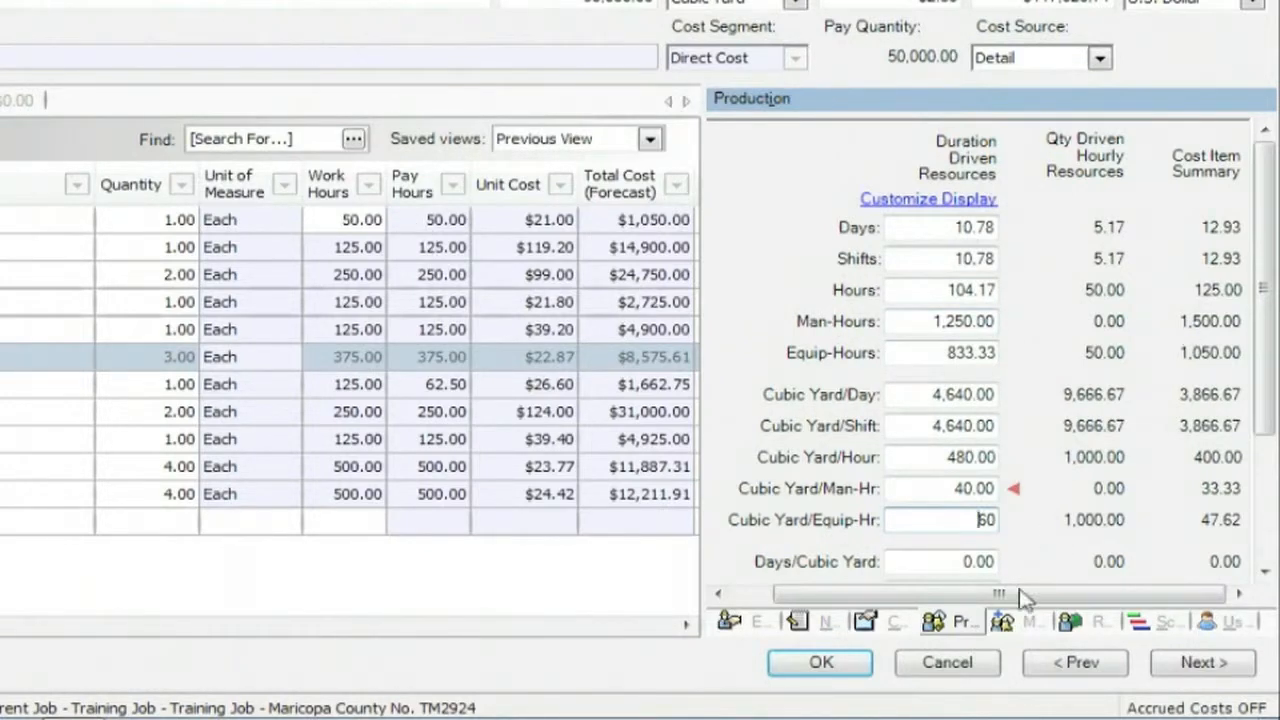
pyautogui.click(1020, 625)
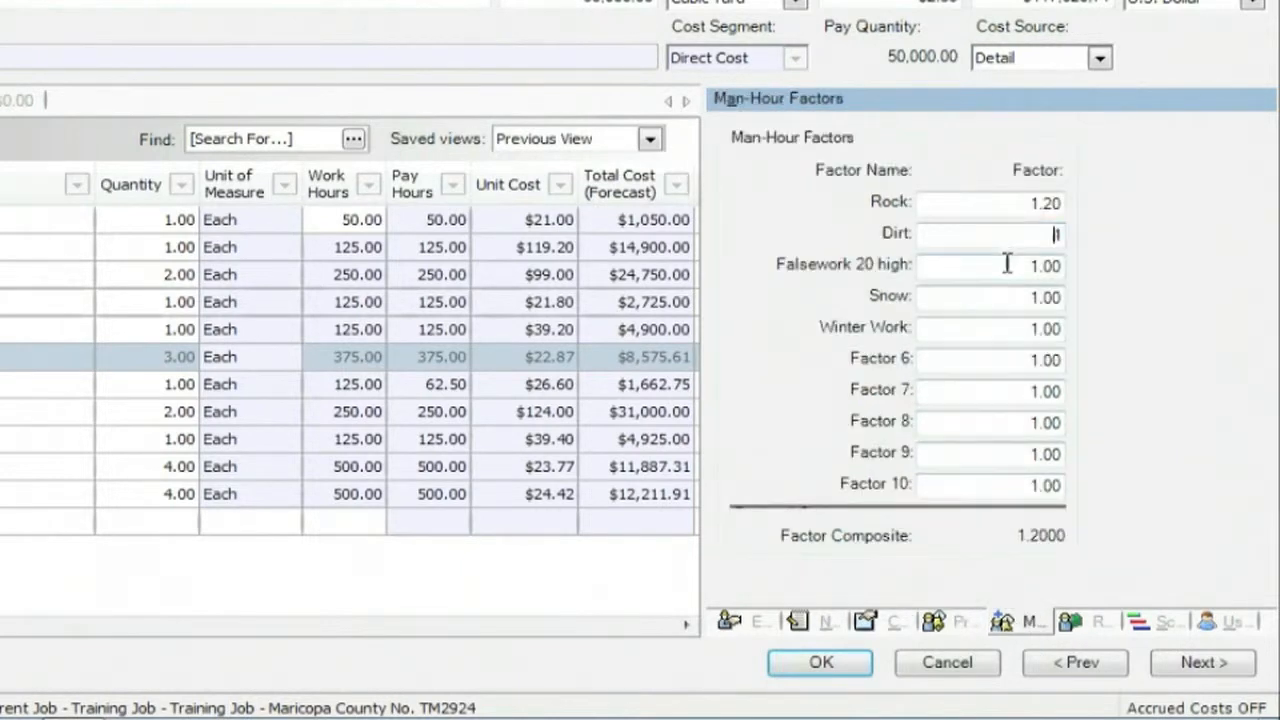
pyautogui.click(1100, 623)
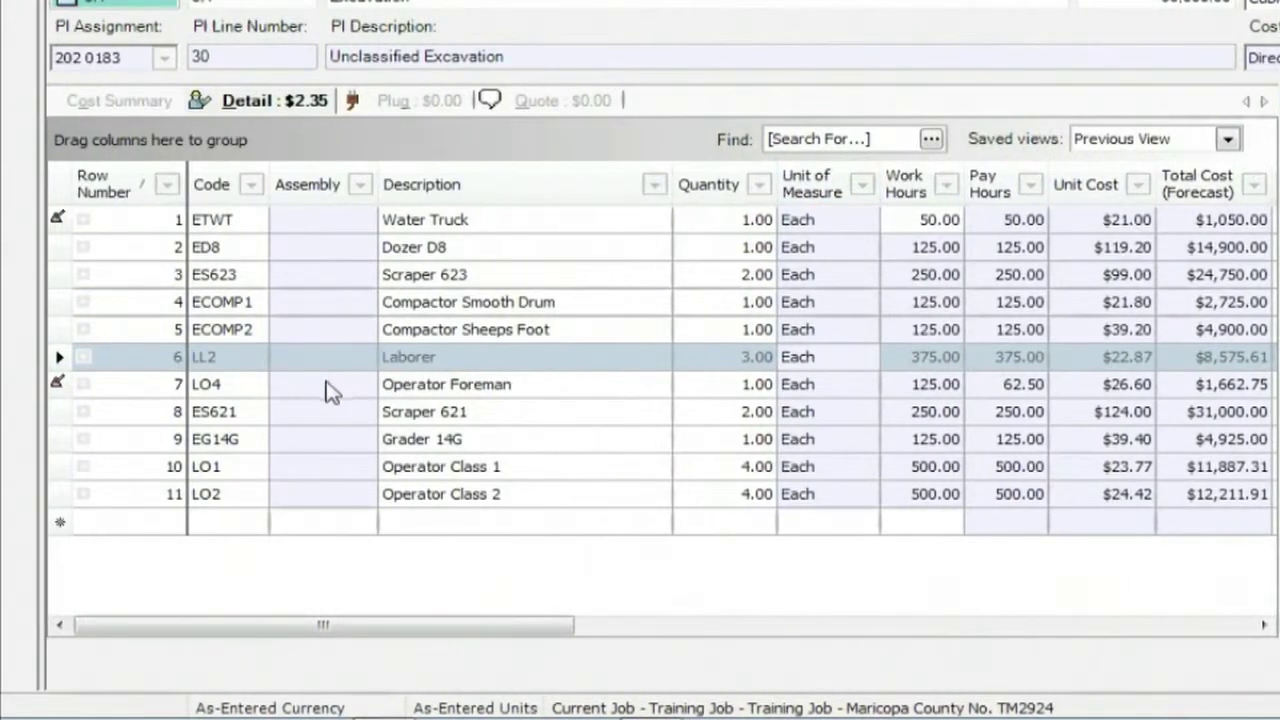
# Compare Operator Foreman, Dozer D8 and Laborer breakdowns, ending on Dozer D8's $119.20 rate
pyautogui.click(107, 384)
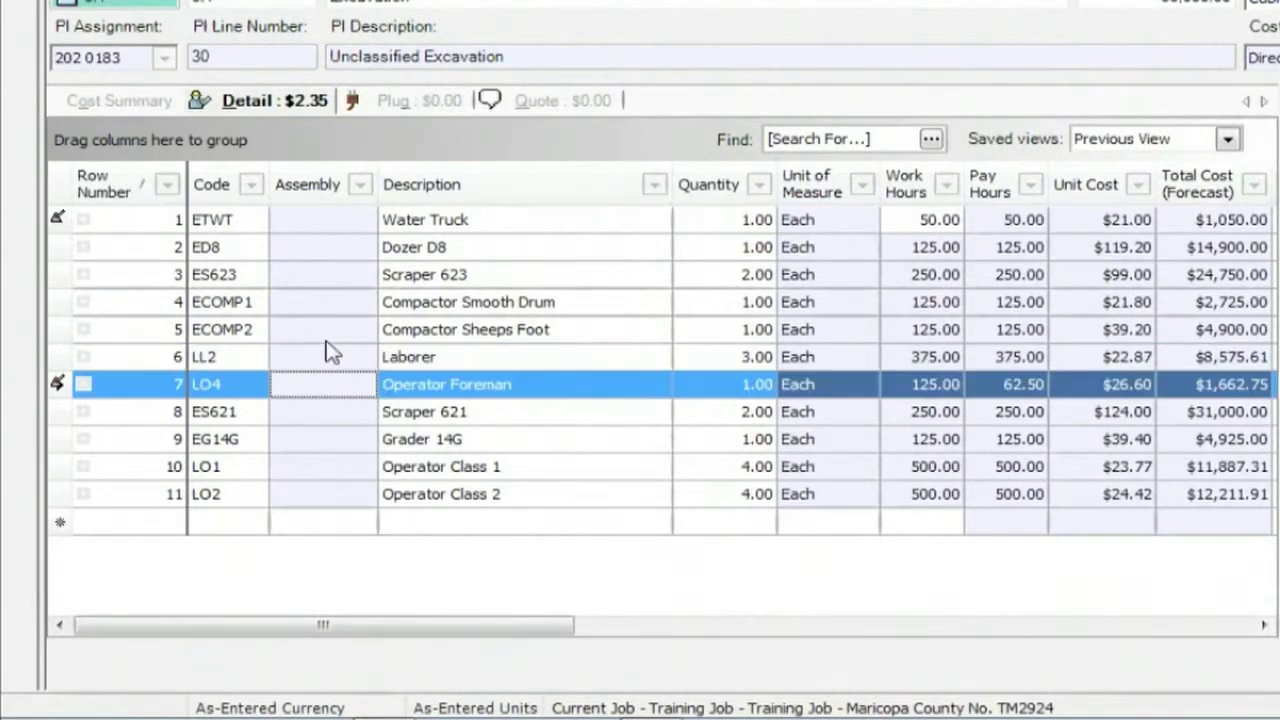
pyautogui.click(322, 250)
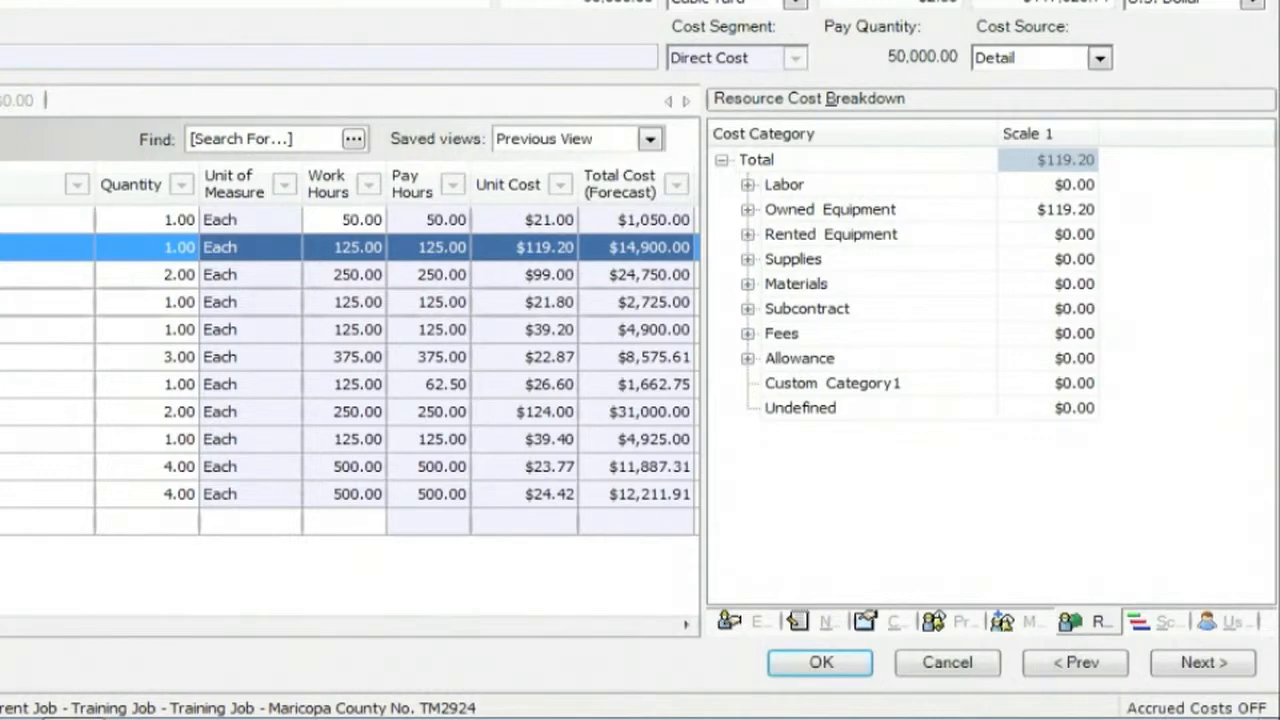
pyautogui.click(640, 356)
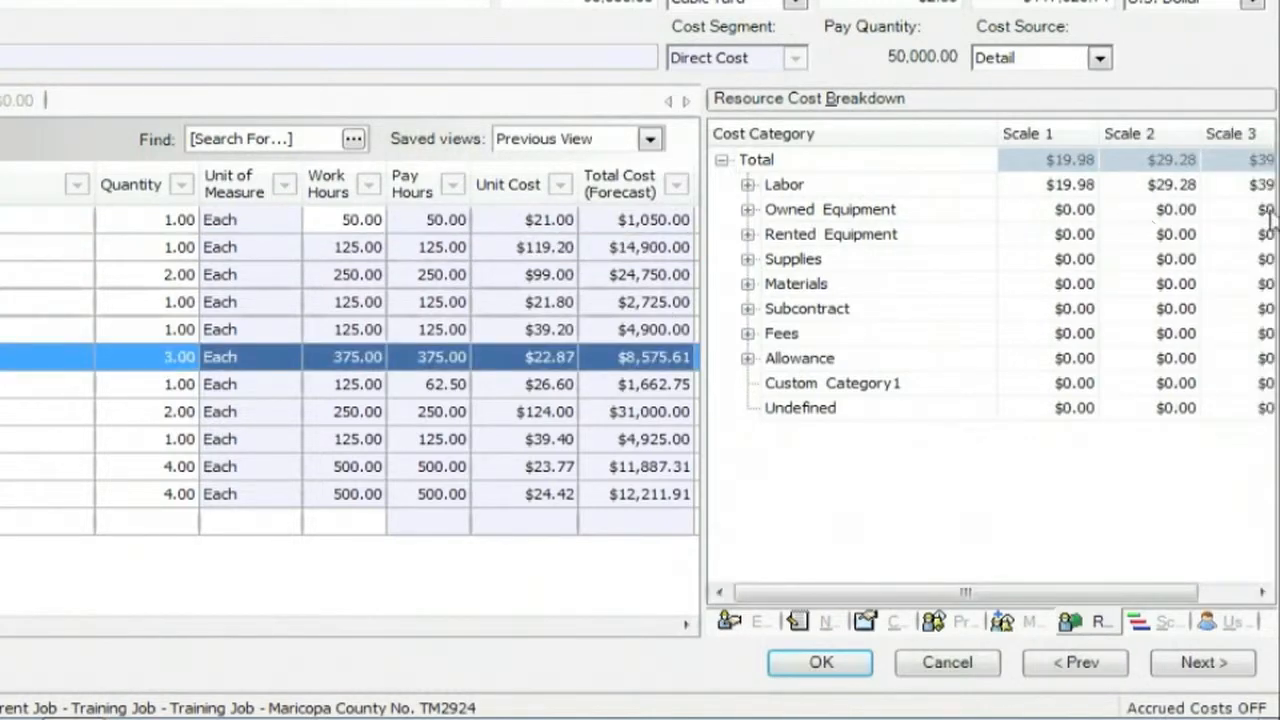
pyautogui.moveTo(997, 134); pyautogui.dragTo(935, 138)
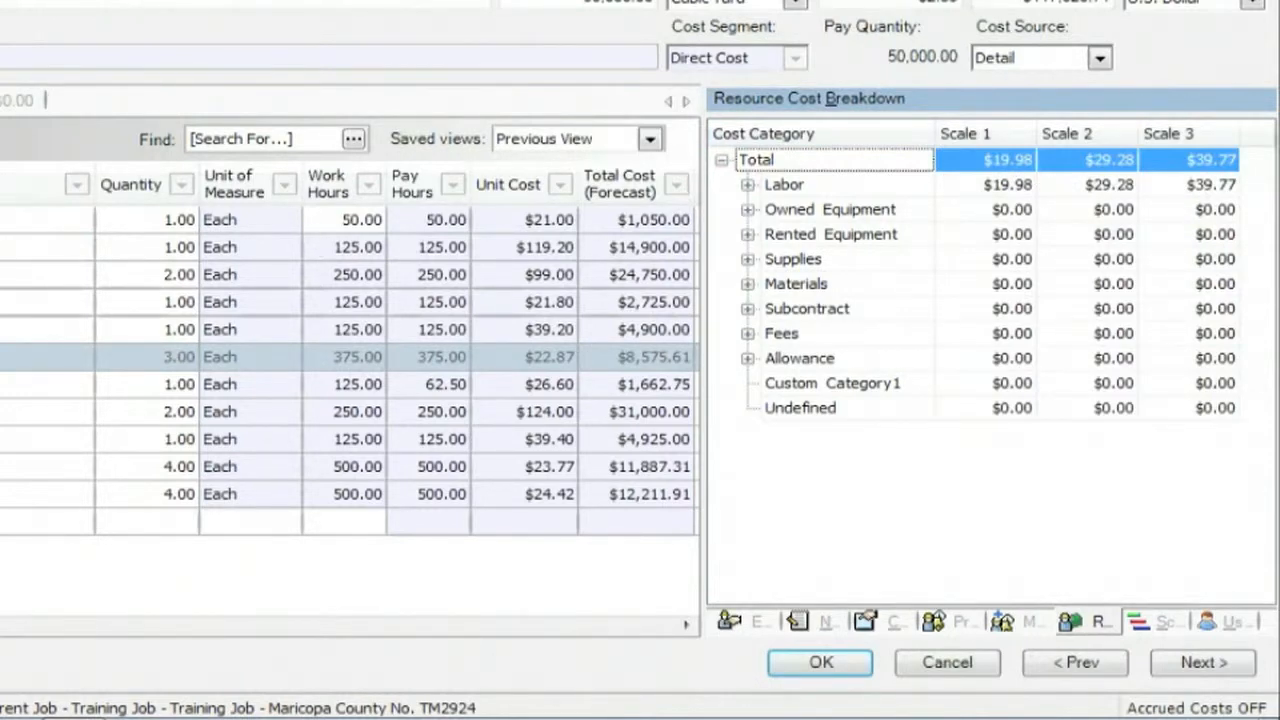
pyautogui.click(350, 247)
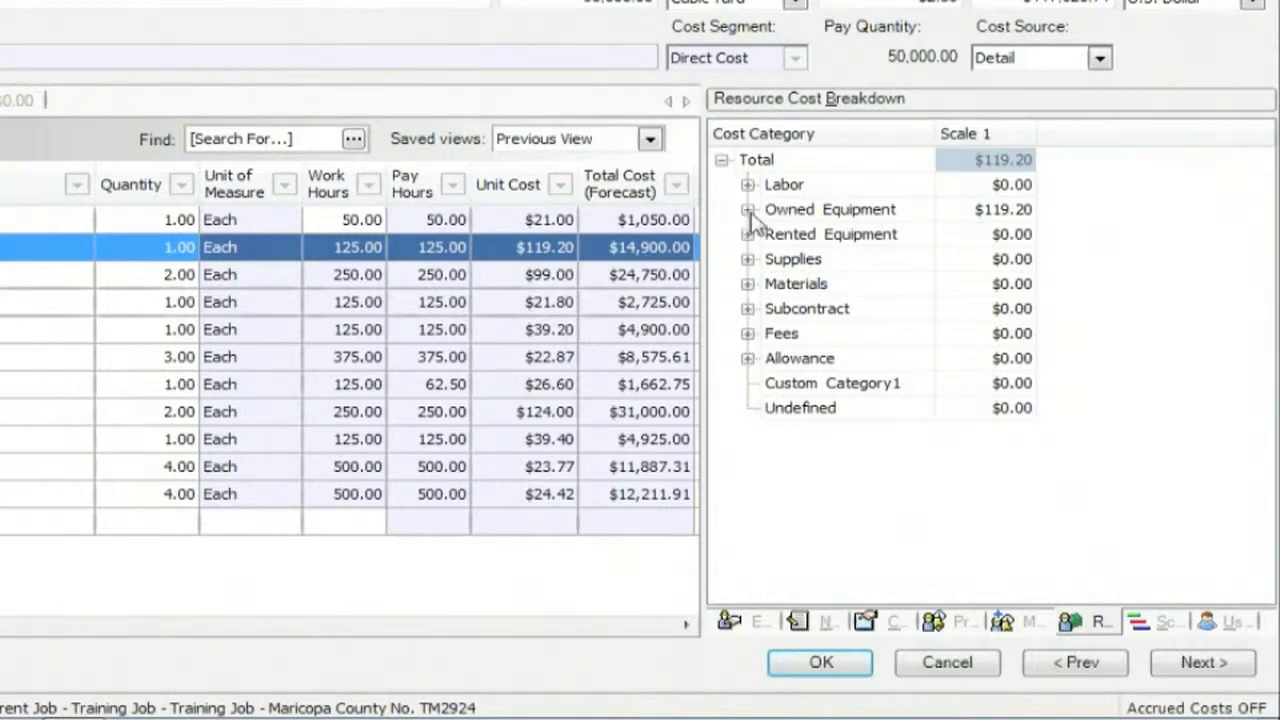
# Add $10.00 to the Dozer D8's O E Tires & Tracks, making its unit cost $129.20
pyautogui.click(748, 210)
pyautogui.click(774, 259)
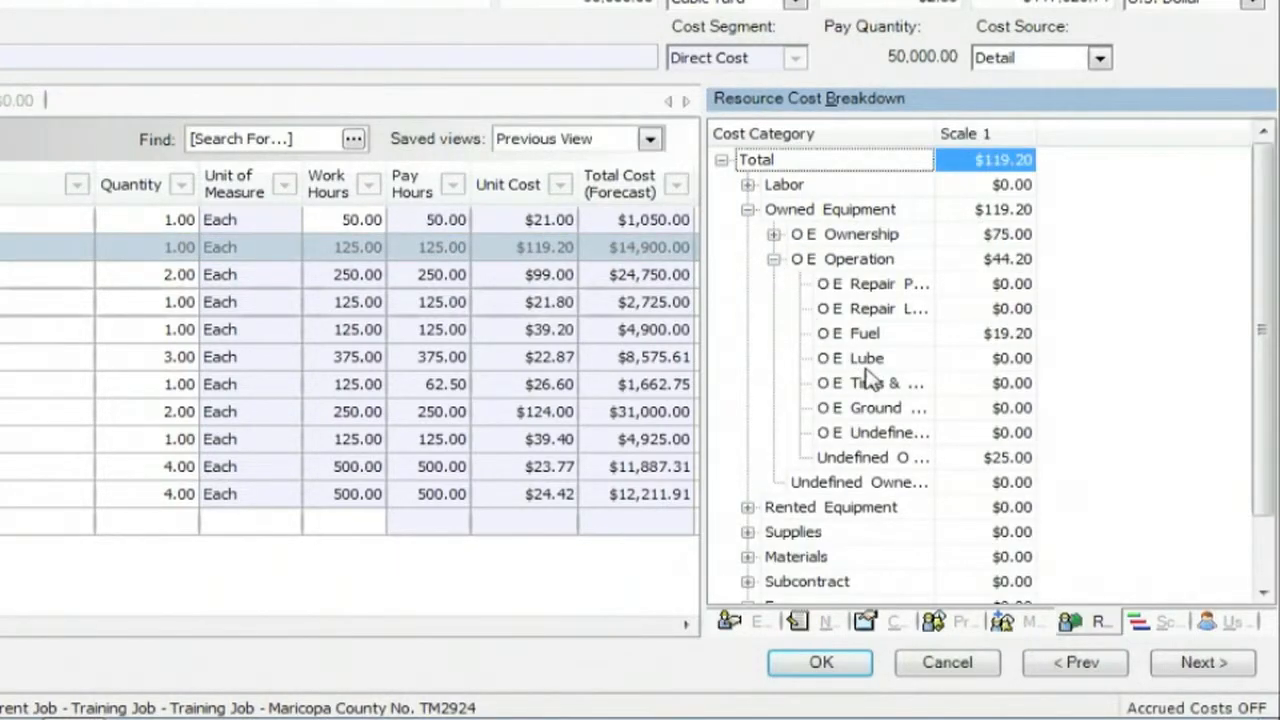
pyautogui.click(990, 385)
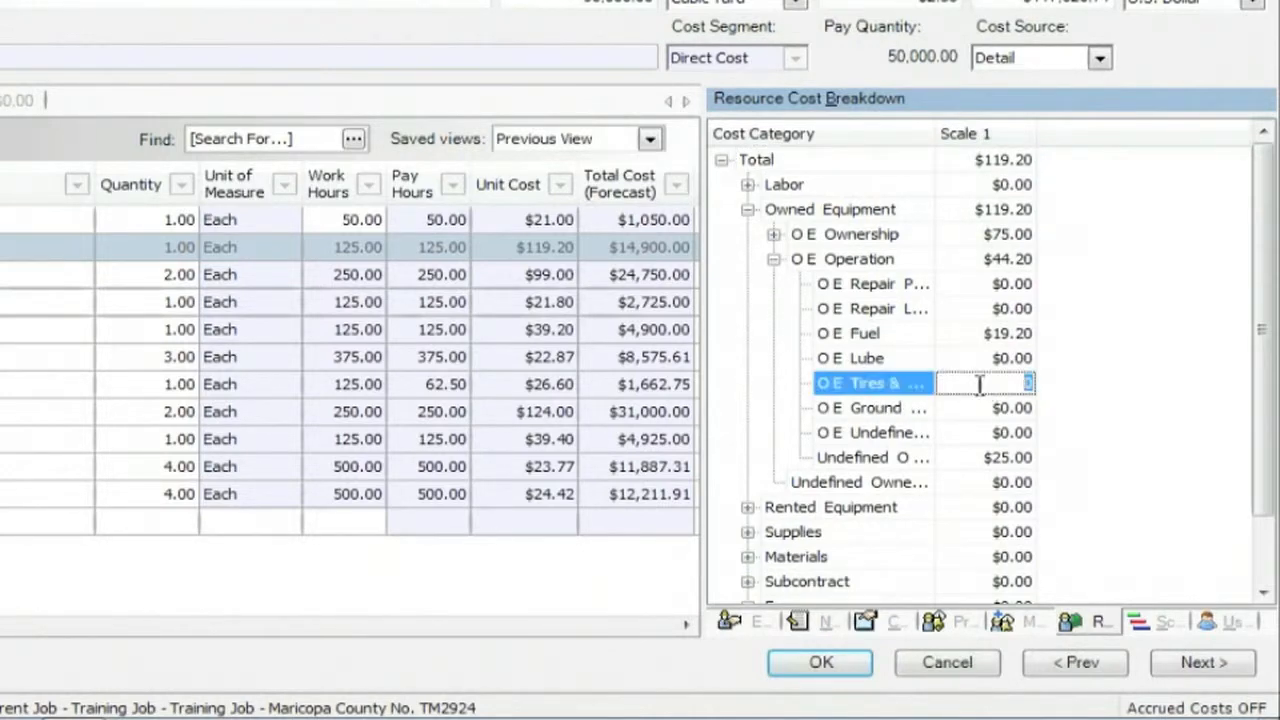
pyautogui.write('10')
pyautogui.press('Return')
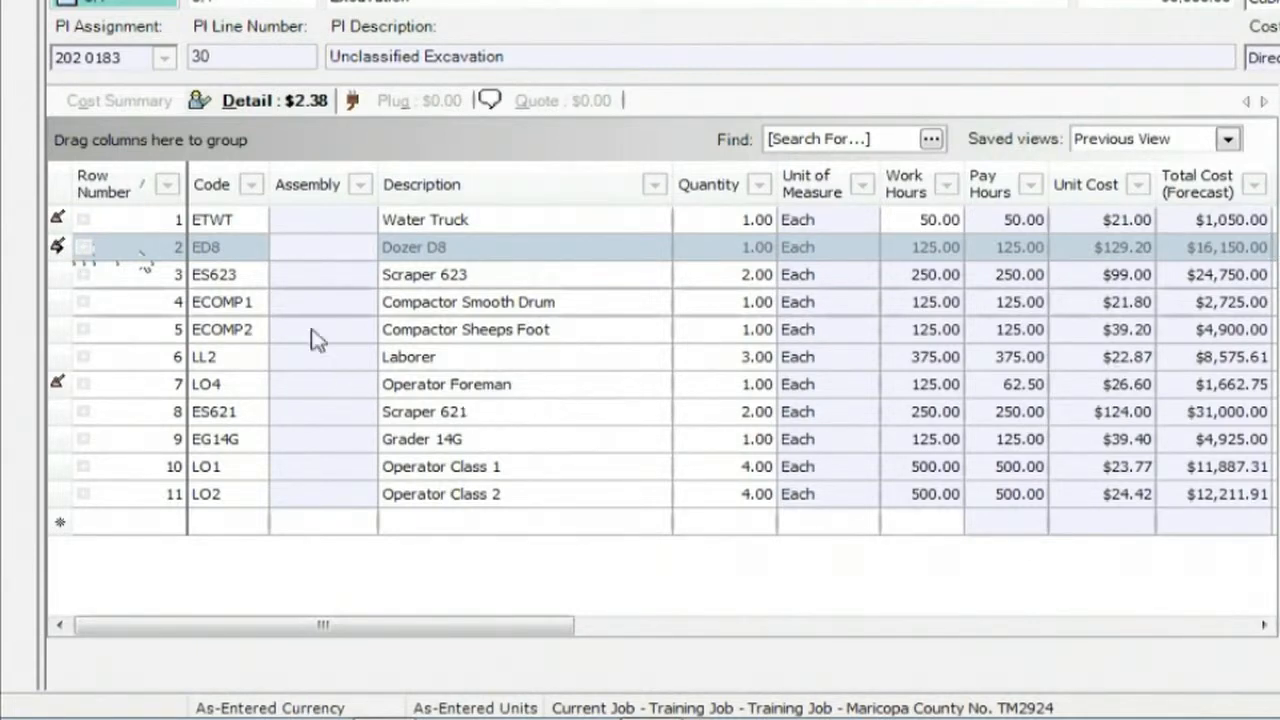
# Select the Scraper 623 resource and collapse the Owned Equipment costs
pyautogui.click(322, 278)
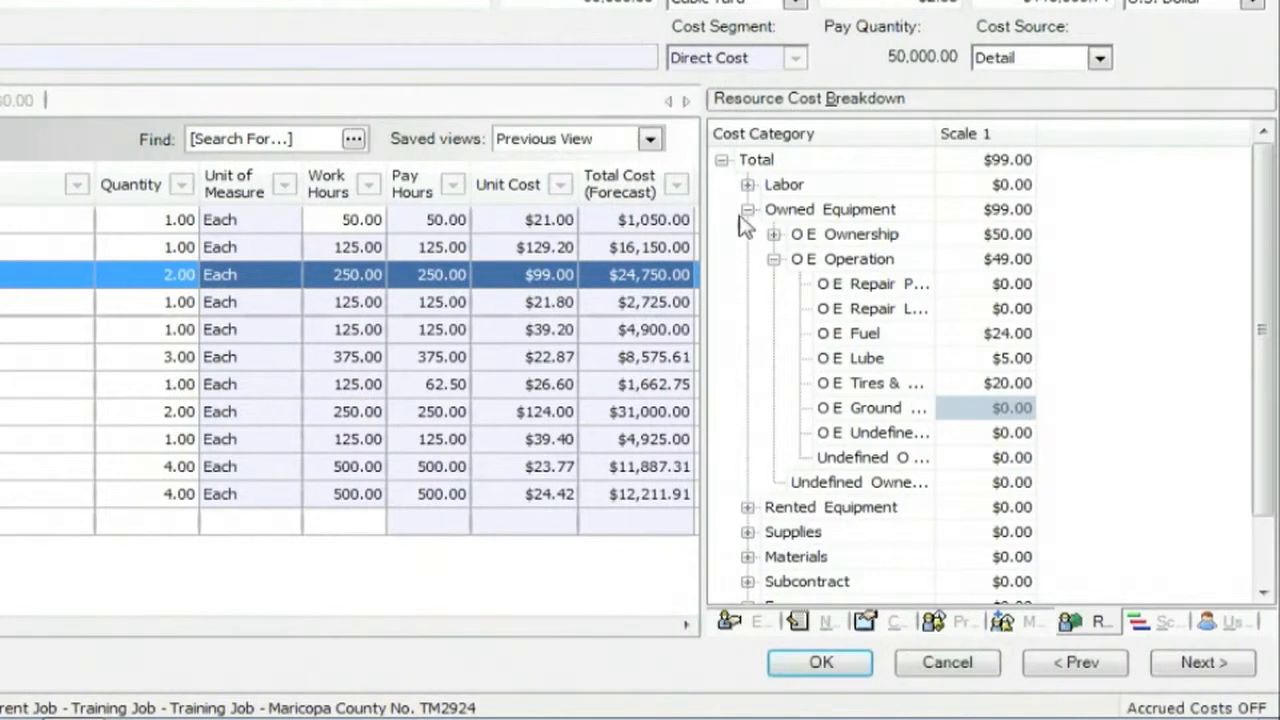
pyautogui.click(748, 210)
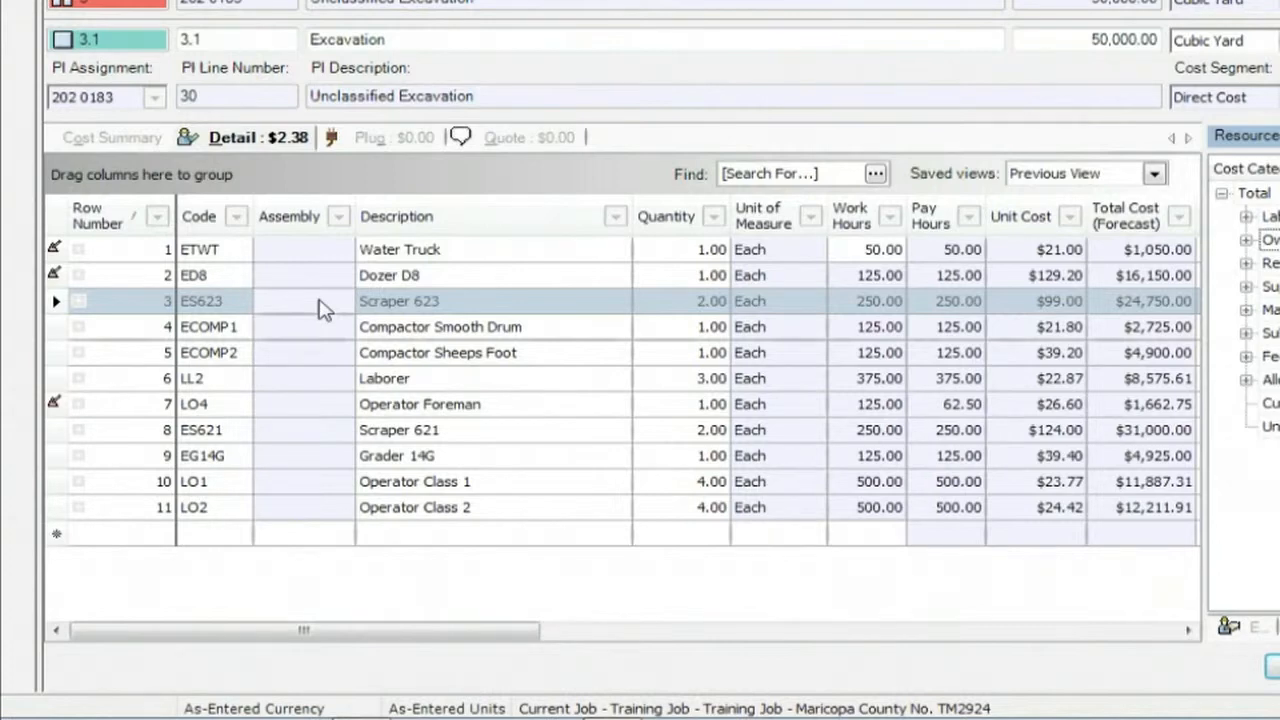
# Bring up the Scraper 623 rate record with the Owned Equipment operation costs expanded
pyautogui.click(56, 302)
pyautogui.doubleClick(56, 302)
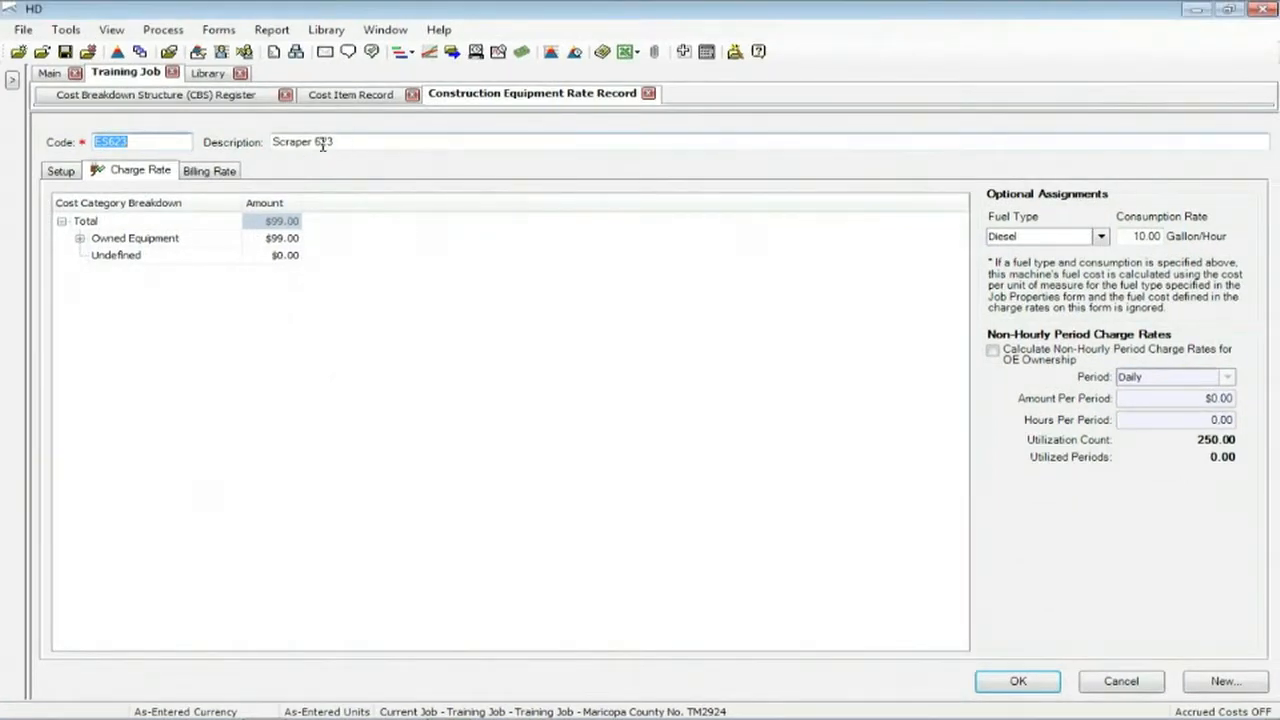
pyautogui.click(80, 238)
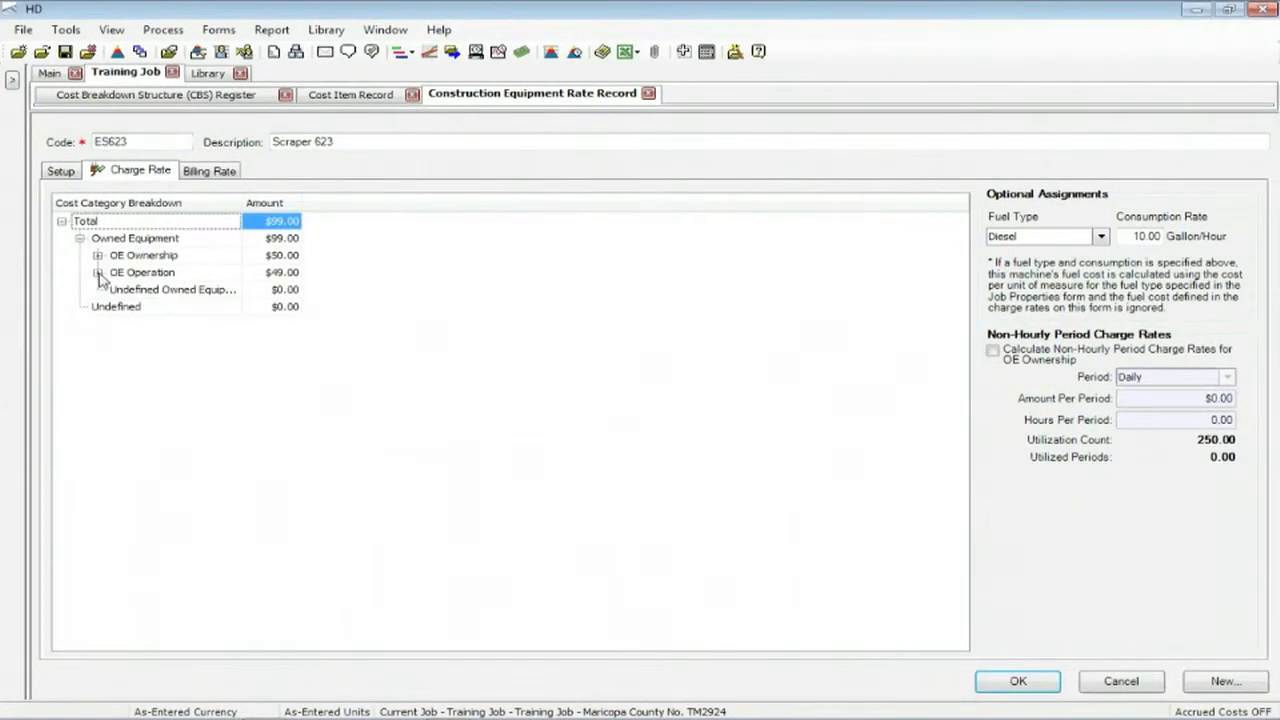
pyautogui.click(98, 272)
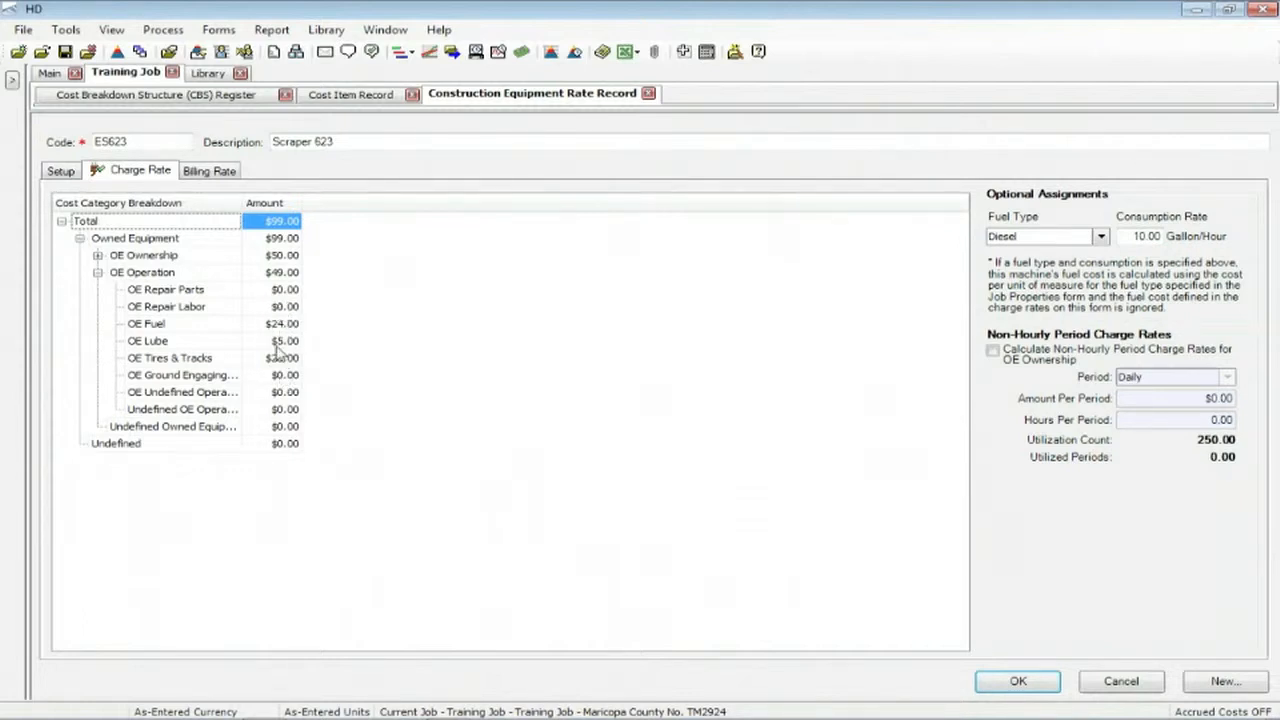
# Enter a $10.00 OE Ground Engaging charge and save, raising Scraper 623 to $109.00
pyautogui.click(287, 377)
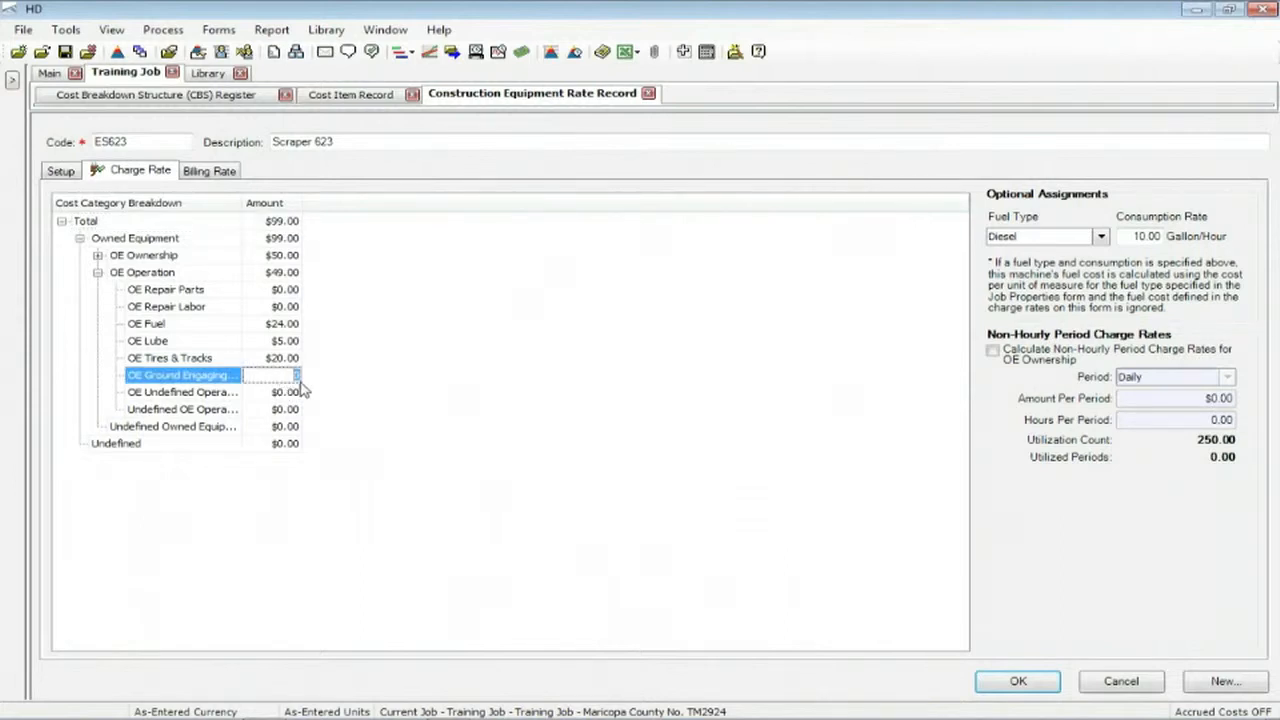
pyautogui.write('10')
pyautogui.press('Return')
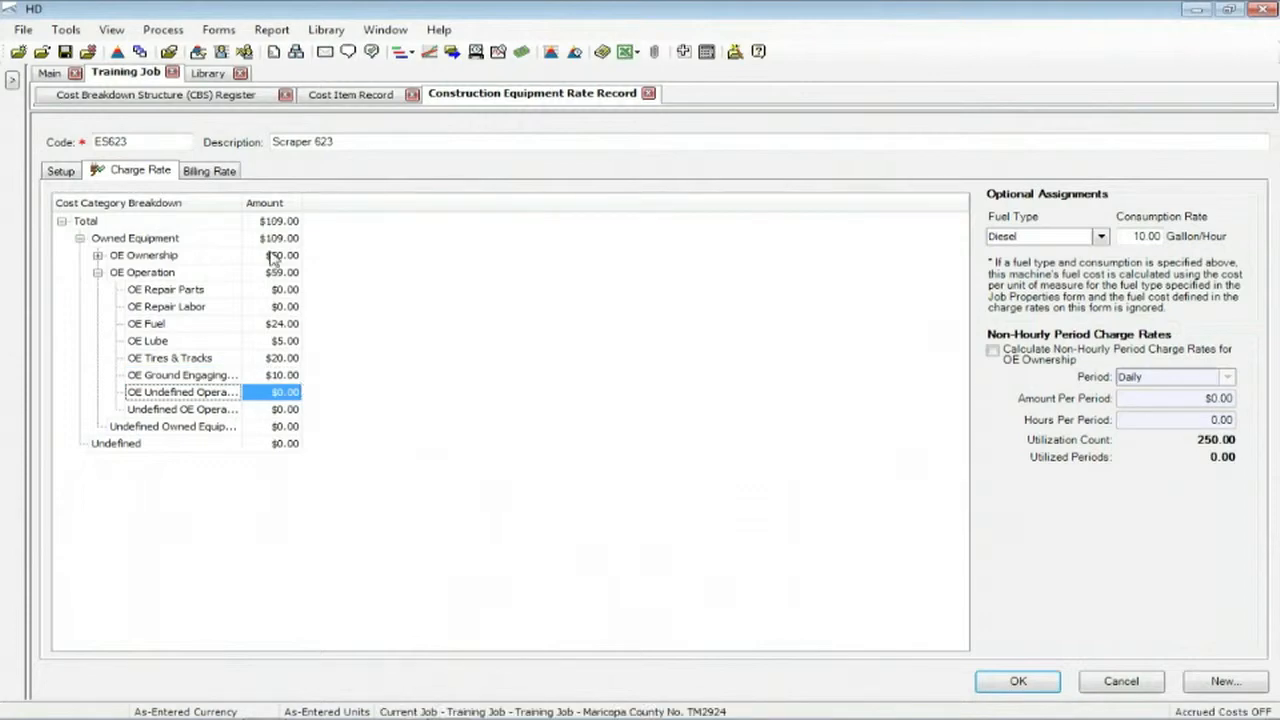
pyautogui.click(1018, 681)
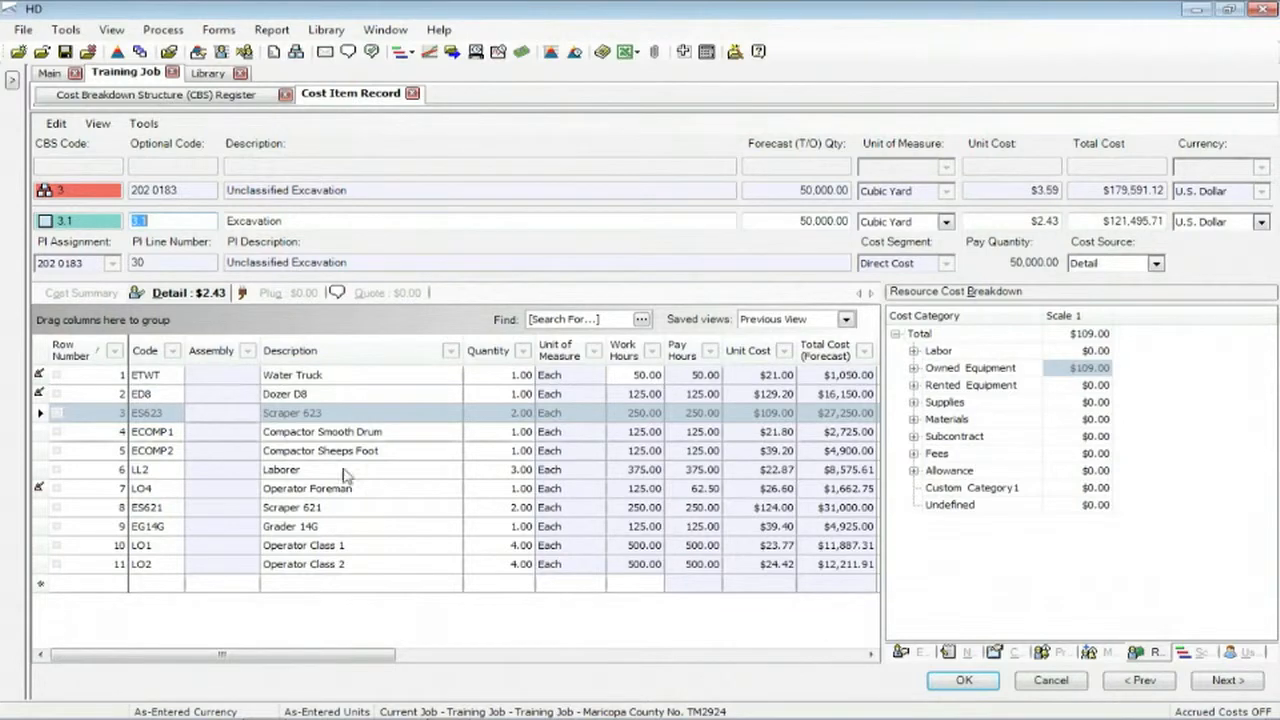
# Show Scraper 623's employment setup: quantity 2, CI Duration, $109.00 unit cost, $27,250.00 total
pyautogui.click(903, 652)
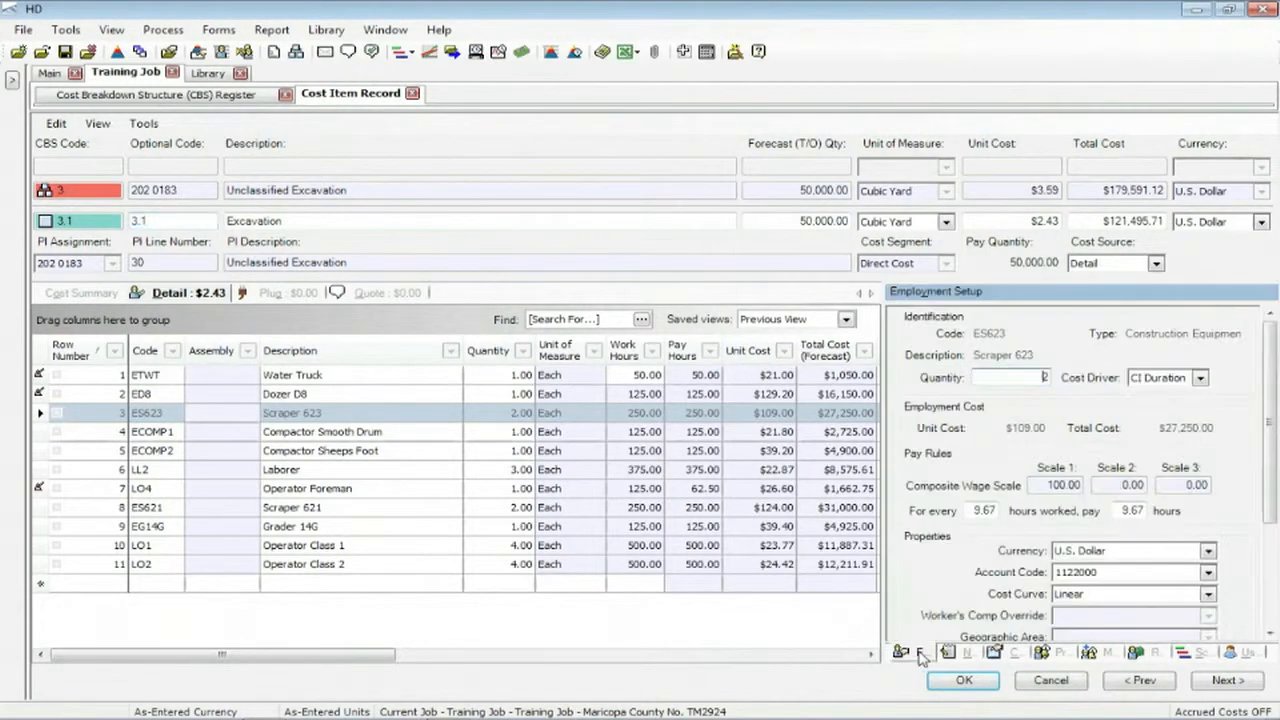